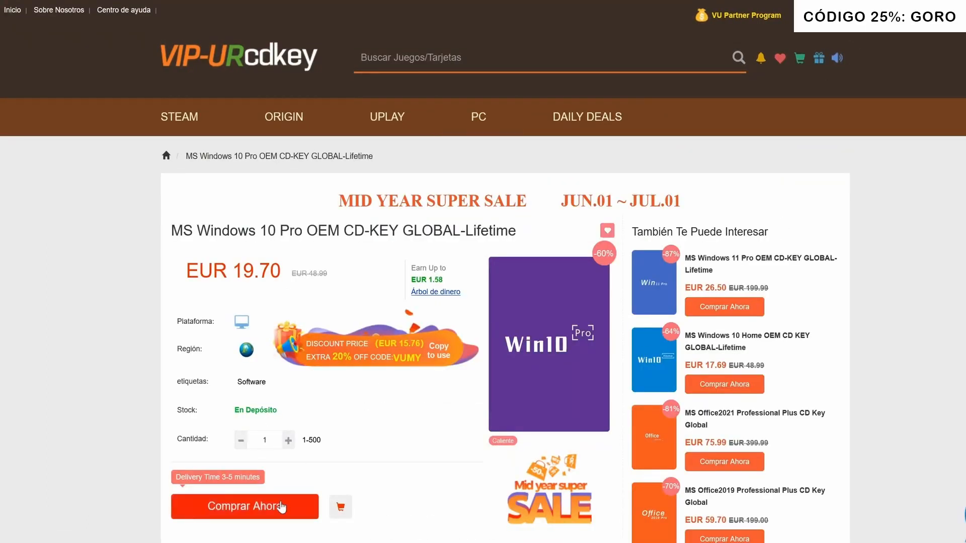
- Order the MS Windows 10 Pro OEM key and apply the promotion code GORO
left_click(280, 507)
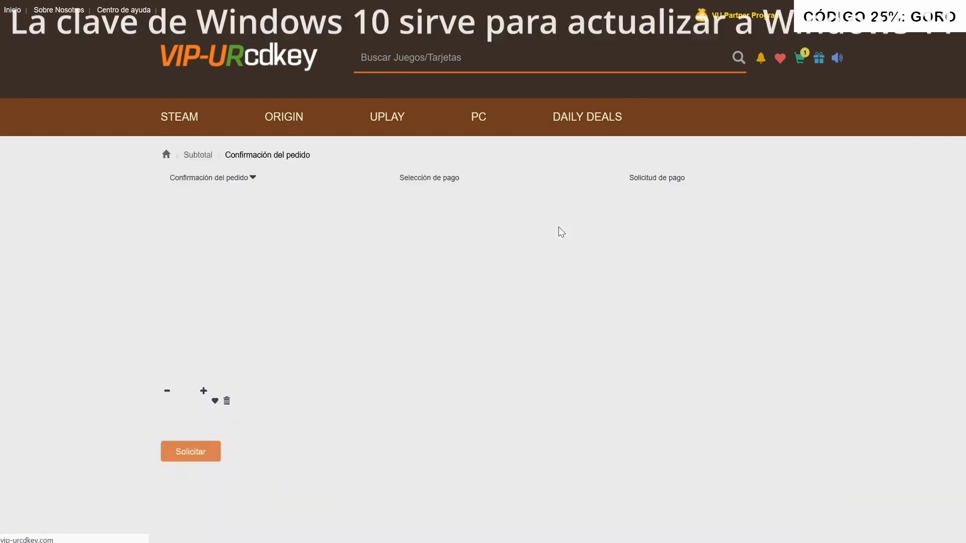
left_click(330, 421)
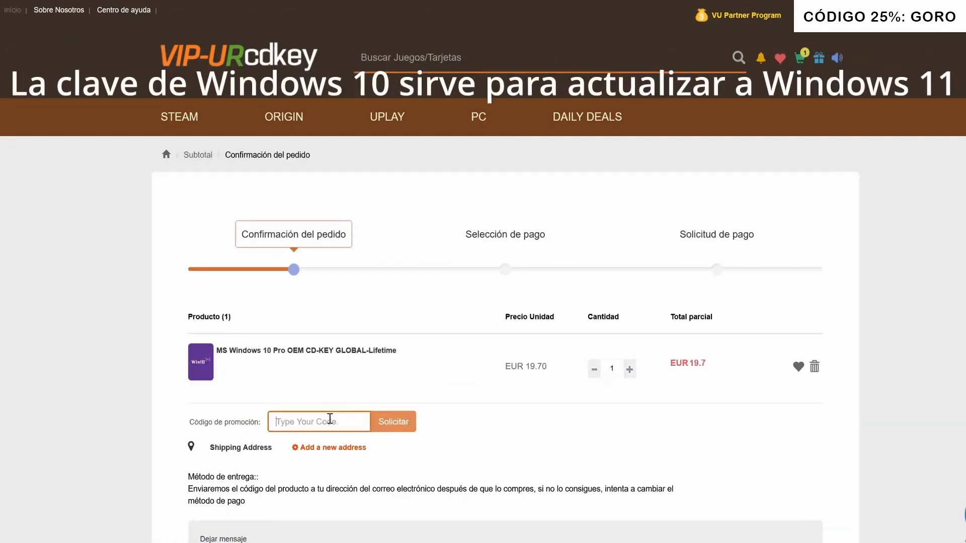
type("GORO")
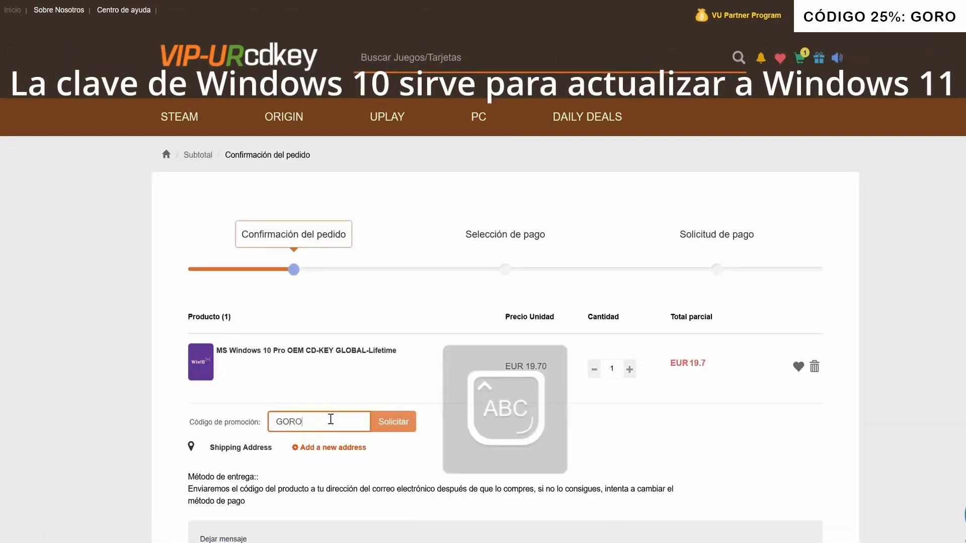
left_click(393, 422)
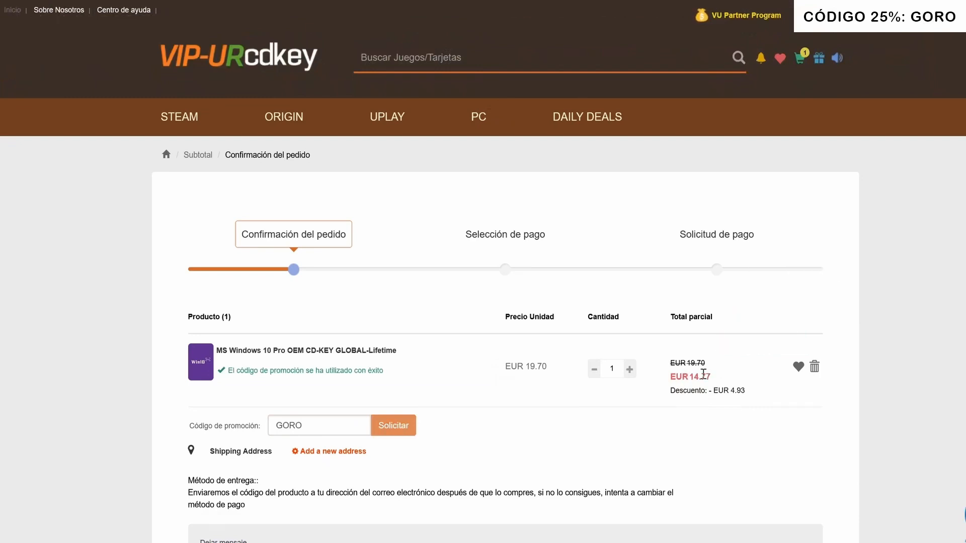
- Submit the Windows 10 Pro order and proceed to pay with PayPal
scroll(710, 373, "down", 3)
left_click(727, 469)
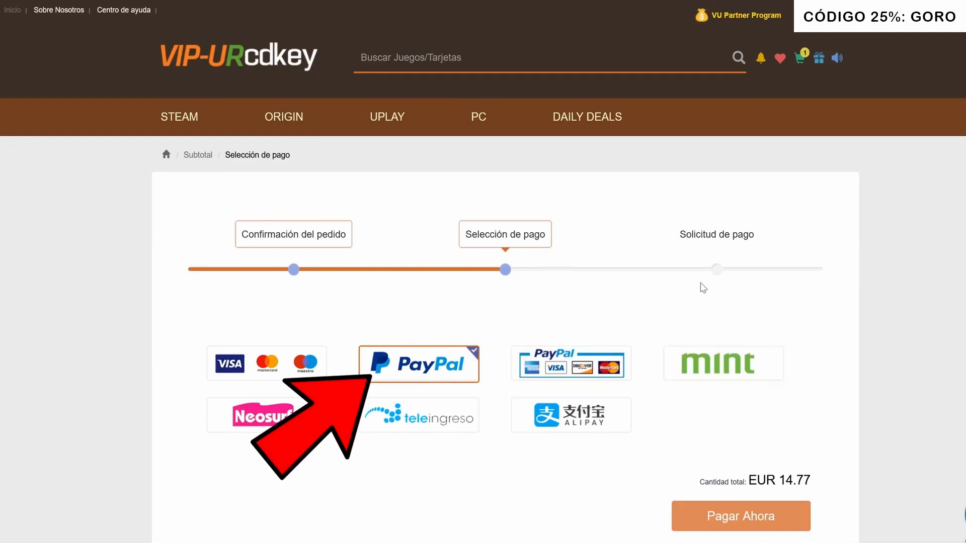
scroll(703, 288, "down", 3)
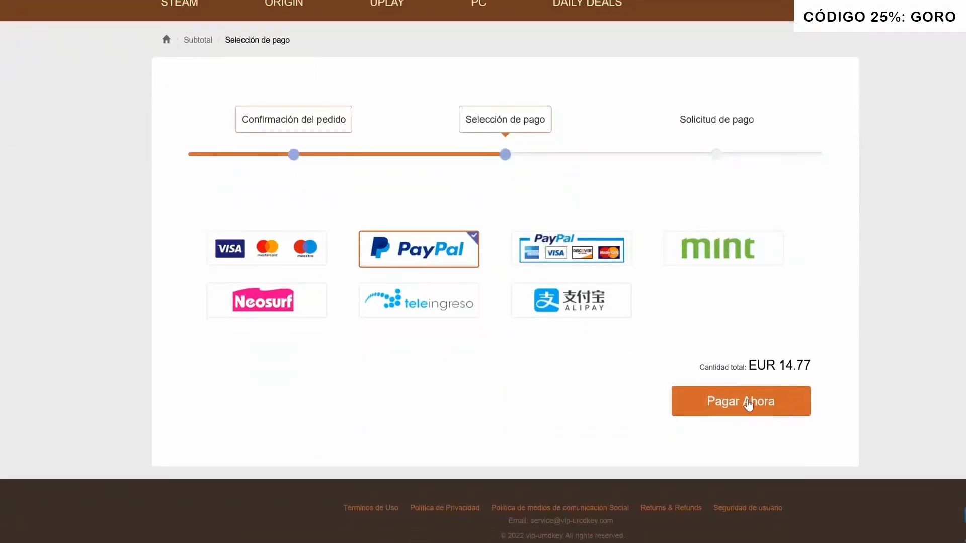
left_click(748, 401)
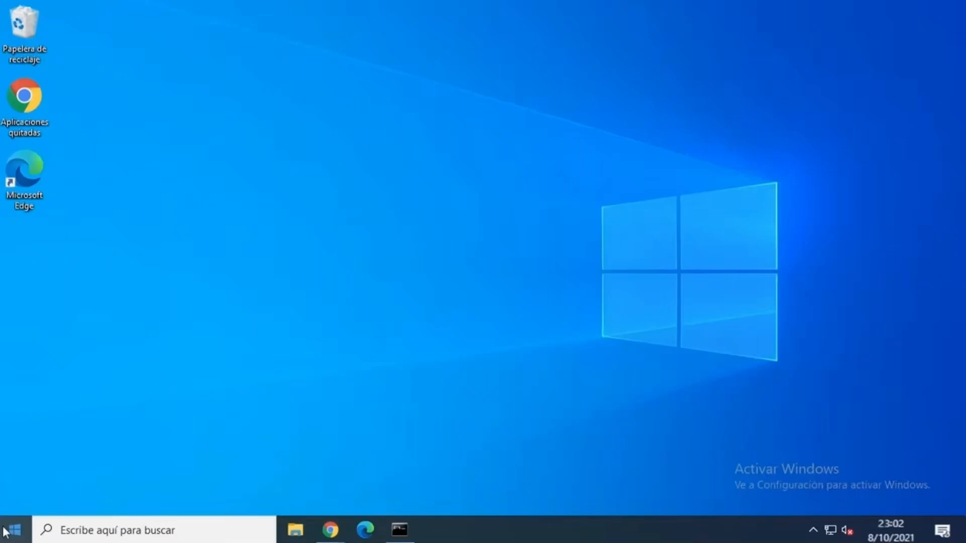
- Open the Windows activation settings and change the product key by pasting the purchased product key
left_click(11, 530)
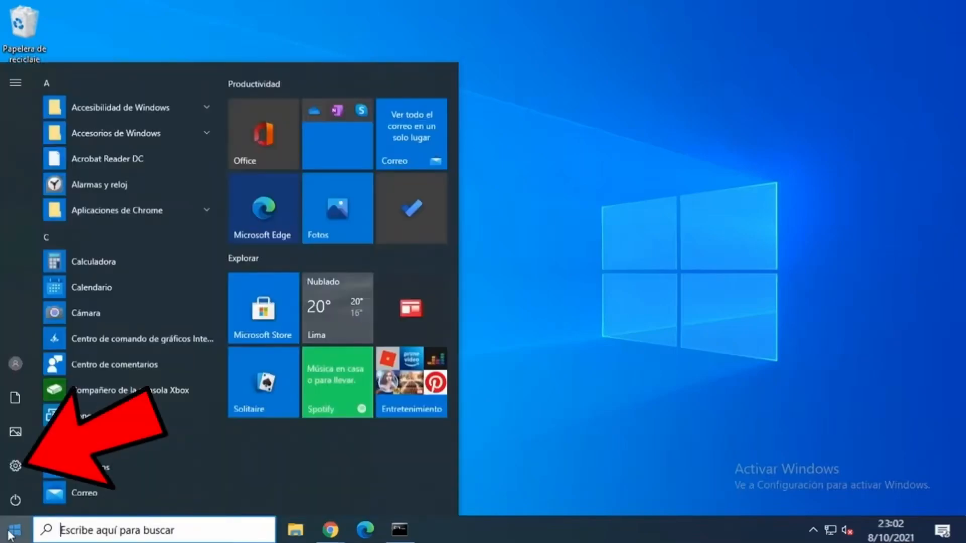
left_click(15, 463)
left_click(477, 437)
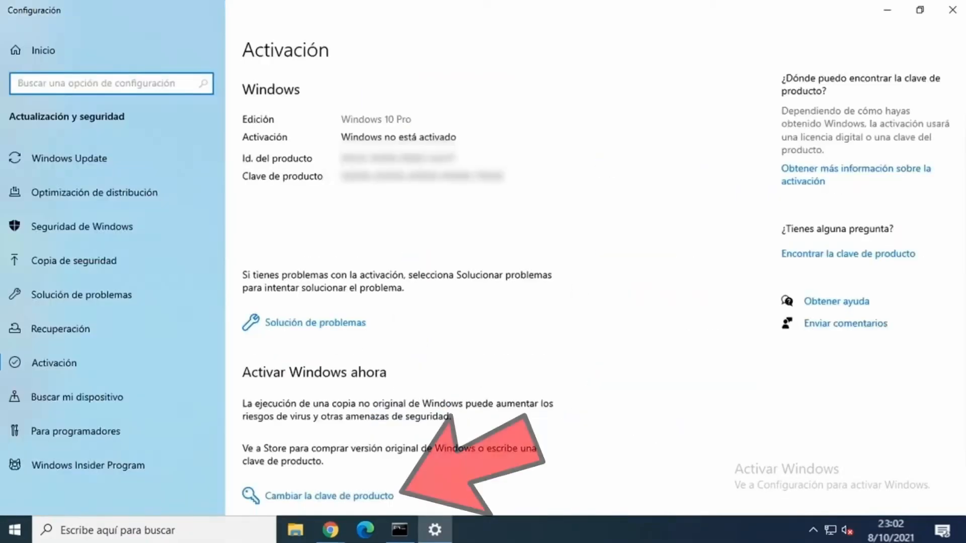
scroll(352, 352, "down", 1)
left_click(328, 446)
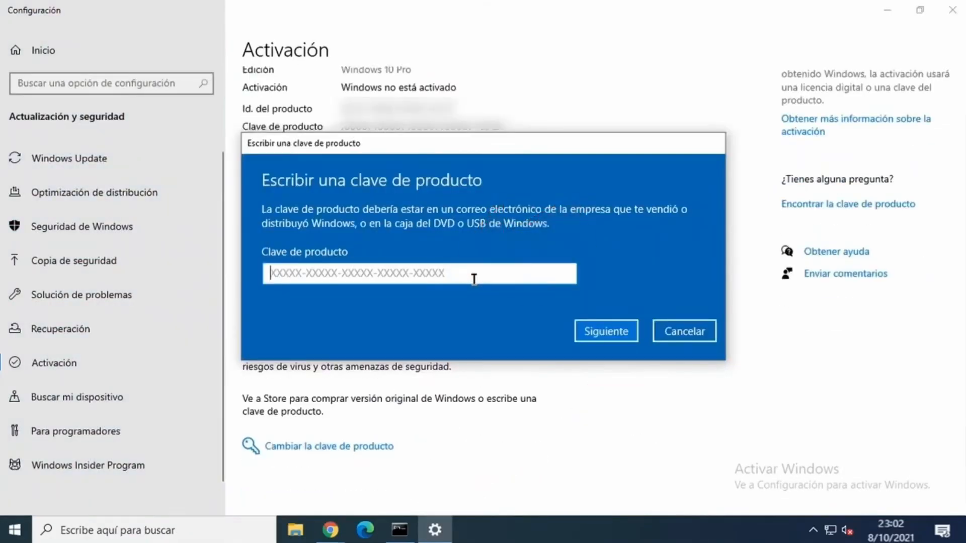
key("ctrl+v")
left_click(605, 331)
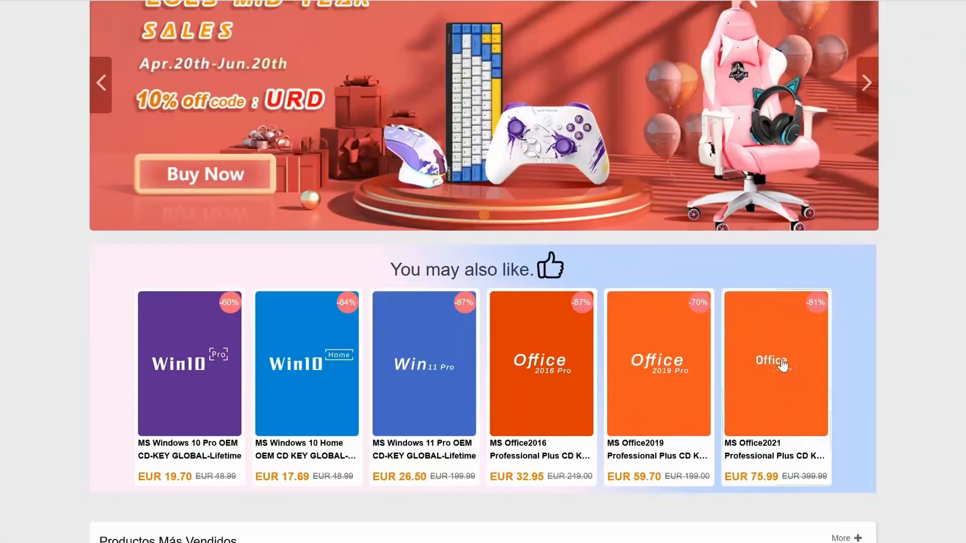
- Order the MS Office2021 Professional Plus key in the store and apply the promotion code GORO
left_click(787, 376)
scroll(451, 283, "down", 1)
left_click(209, 492)
type("GORO")
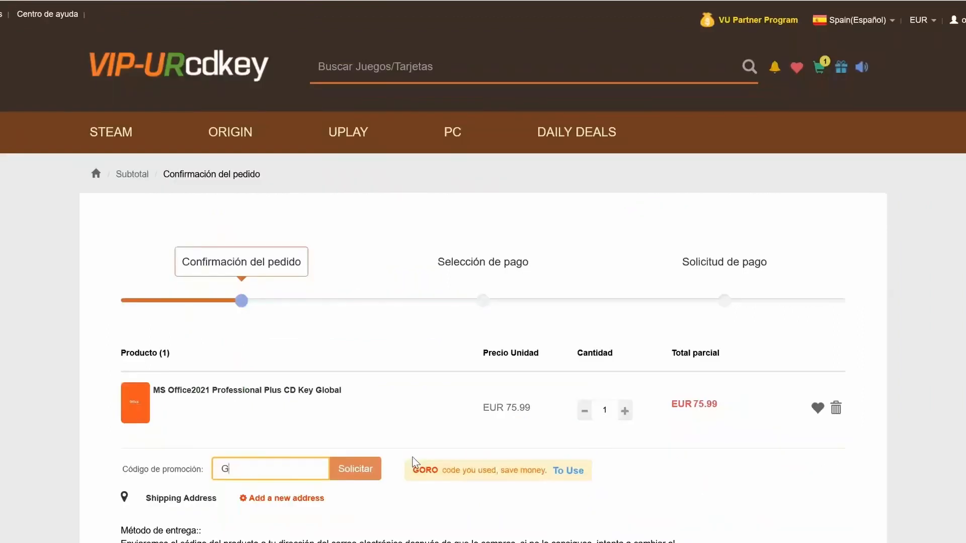
left_click(355, 469)
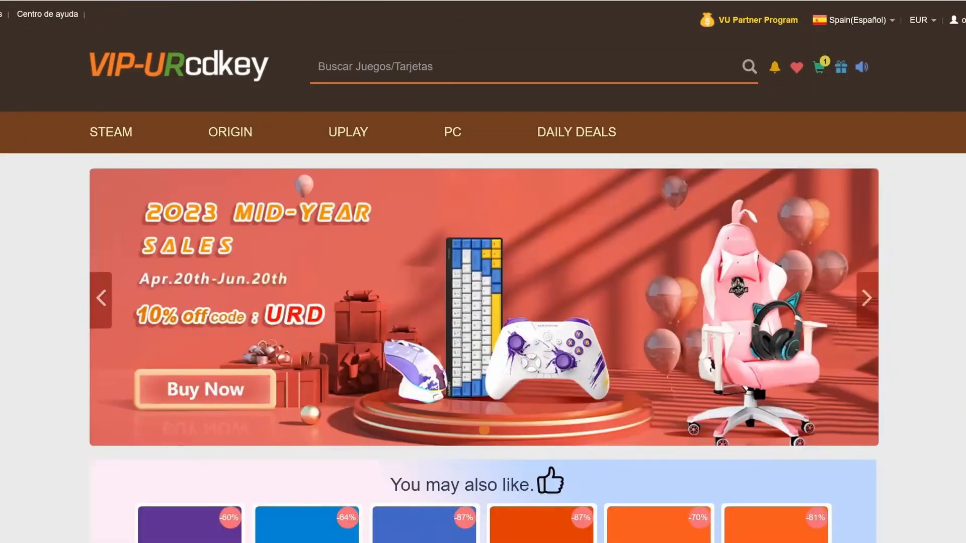
scroll(483, 281, "down", 1)
scroll(483, 272, "down", 7)
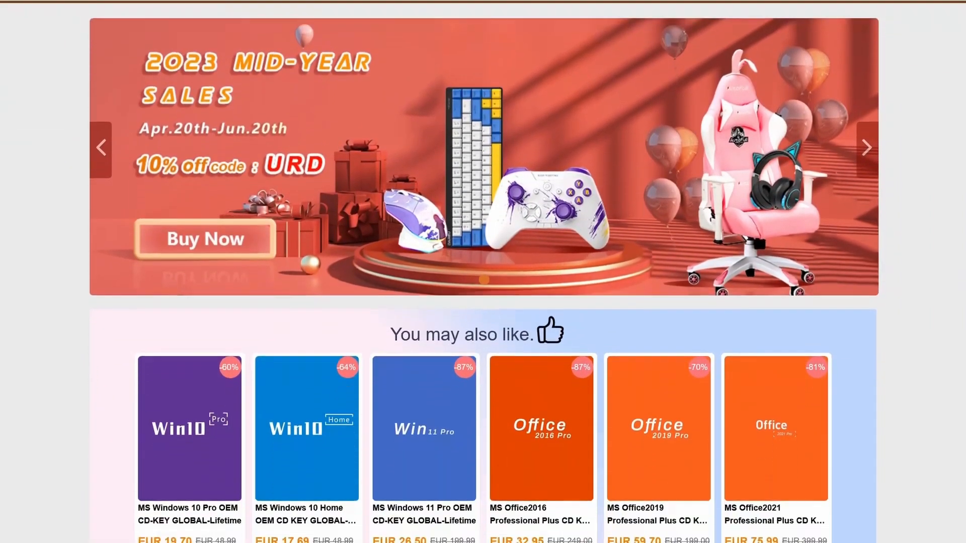
scroll(483, 271, "down", 3)
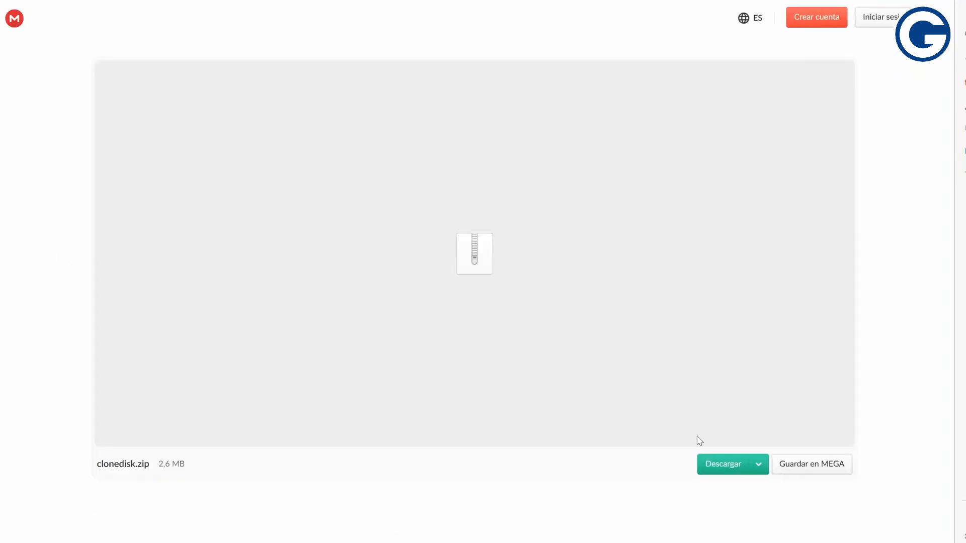
- Download clonedisk.zip and minitool.zip from MEGA
left_click(709, 464)
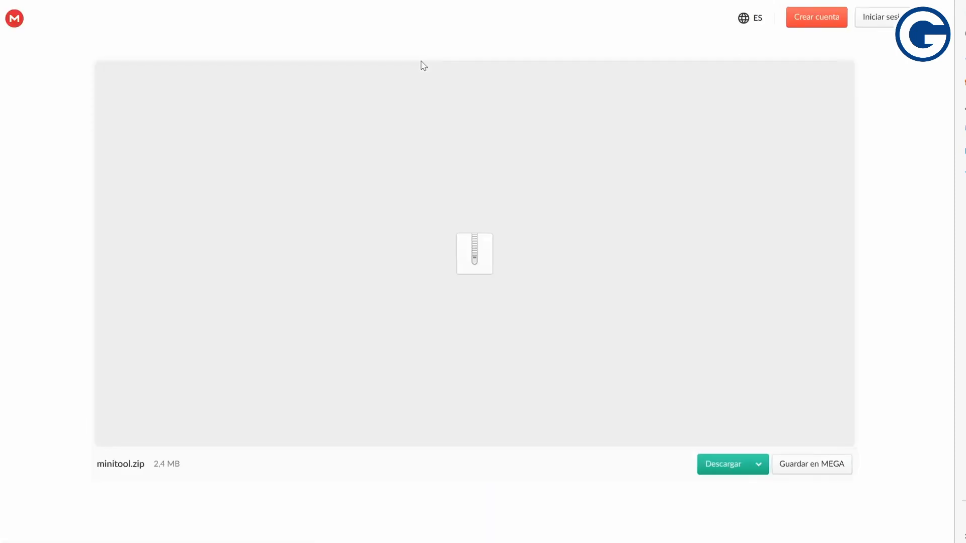
left_click(718, 463)
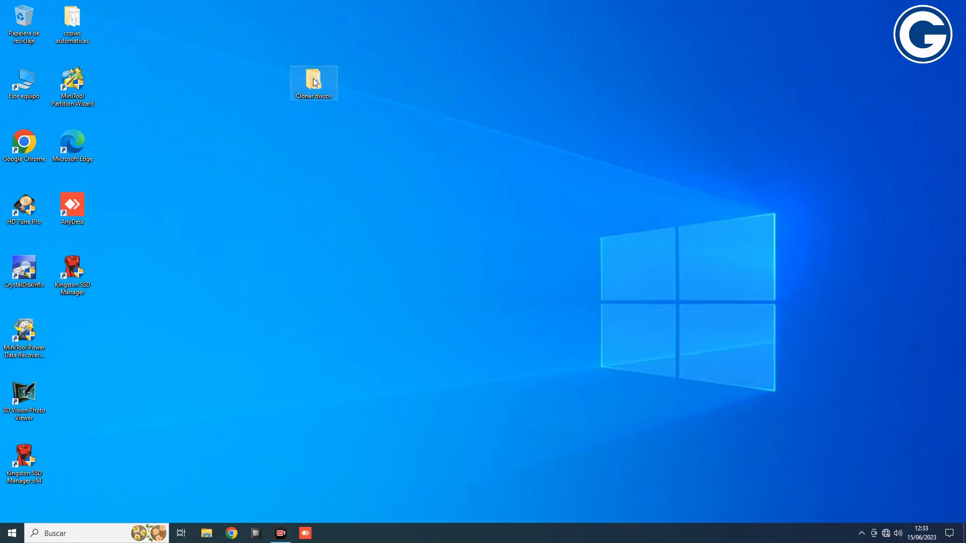
- Extract both downloaded archives in place inside the Clonar discos folder
double_click(313, 80)
left_click_drag(451, 190, 431, 162)
right_click(431, 162)
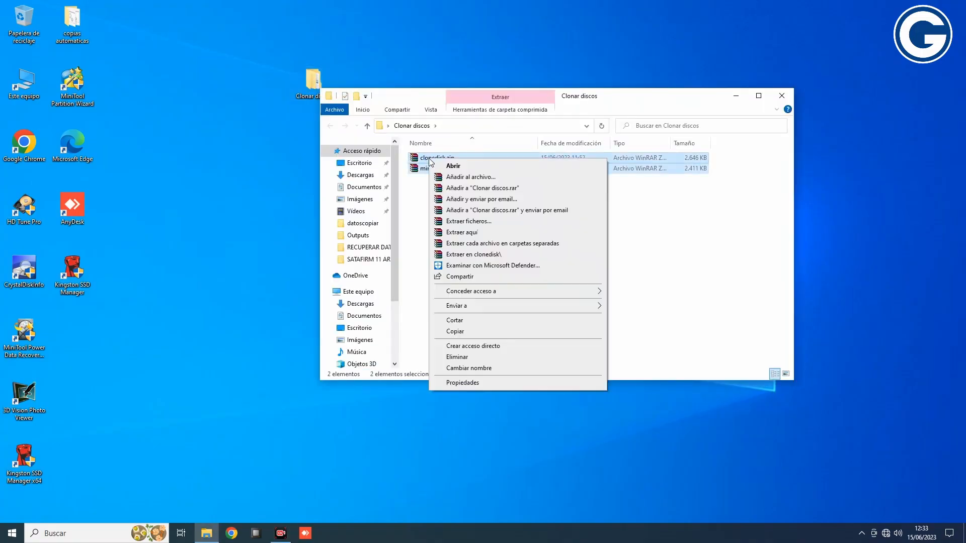
left_click(459, 234)
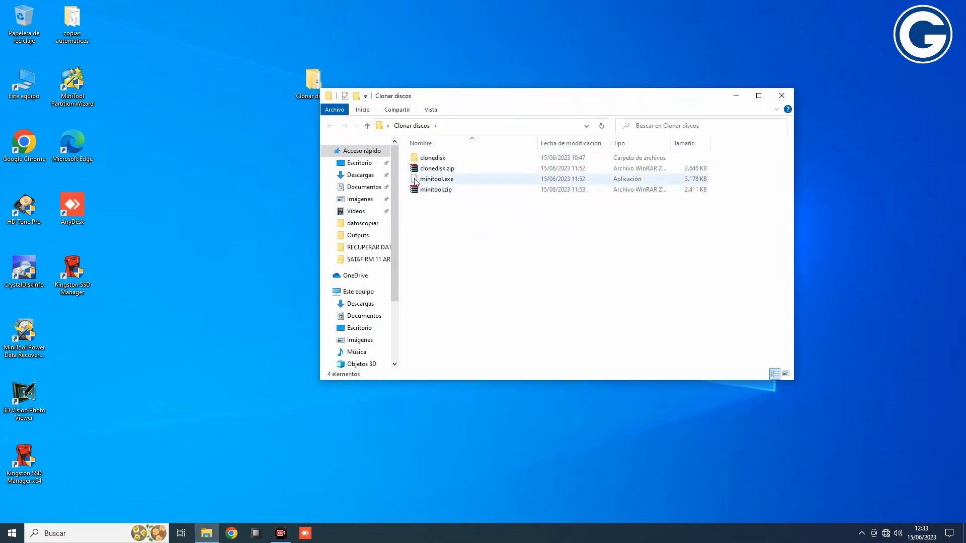
left_click(423, 180)
double_click(422, 182)
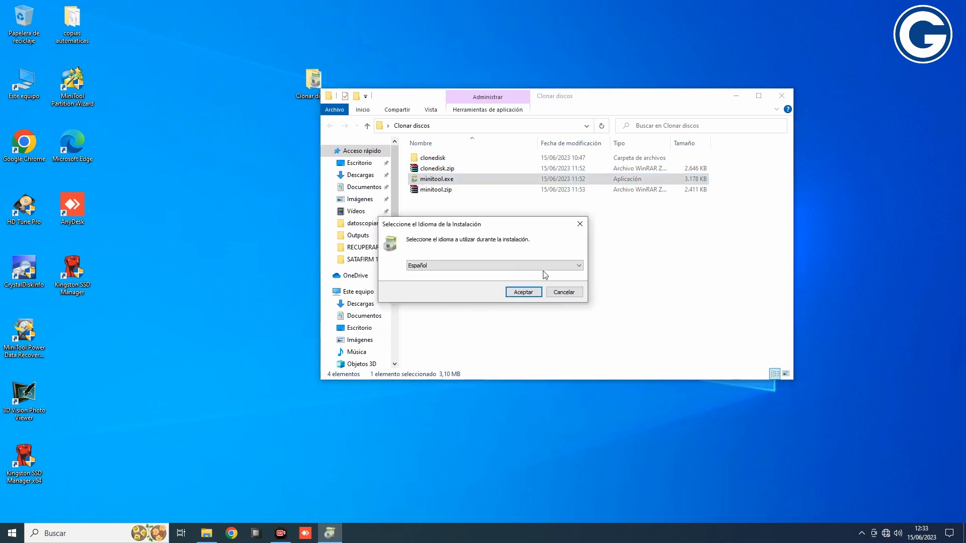
left_click(563, 292)
double_click(85, 87)
double_click(431, 158)
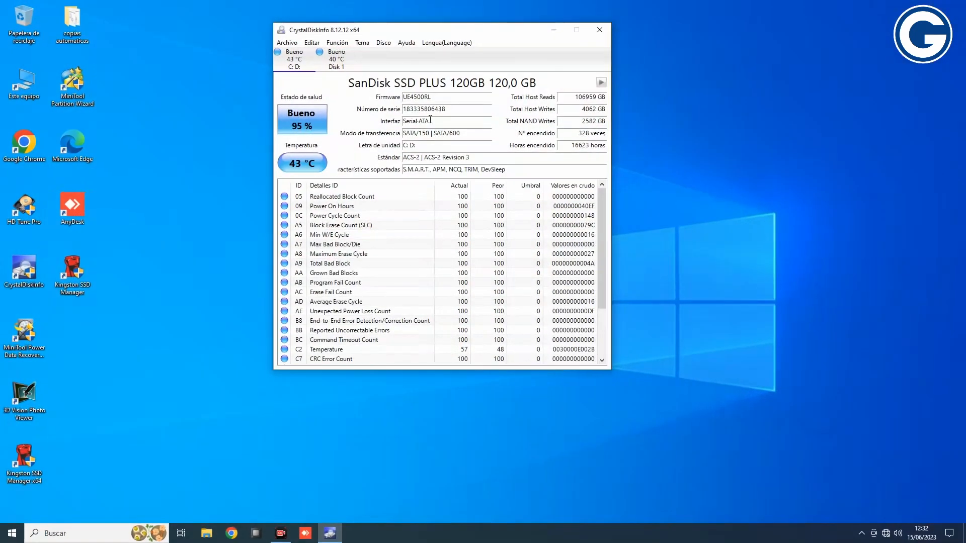
- Check the model and serial number of the SanDisk and Kingston disks in CrystalDiskInfo, and close it
left_click_drag(446, 109, 376, 113)
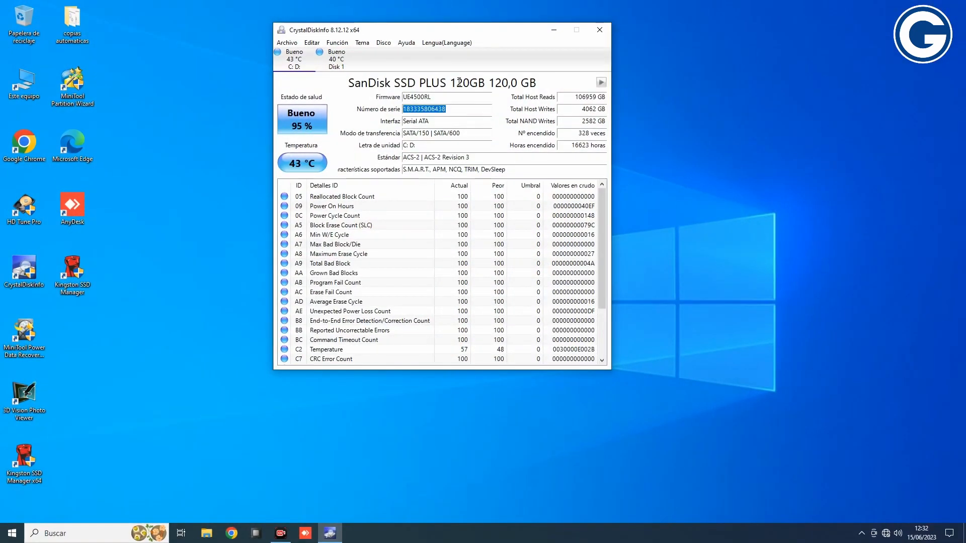
left_click_drag(450, 83, 516, 83)
left_click(335, 58)
left_click_drag(459, 110, 400, 110)
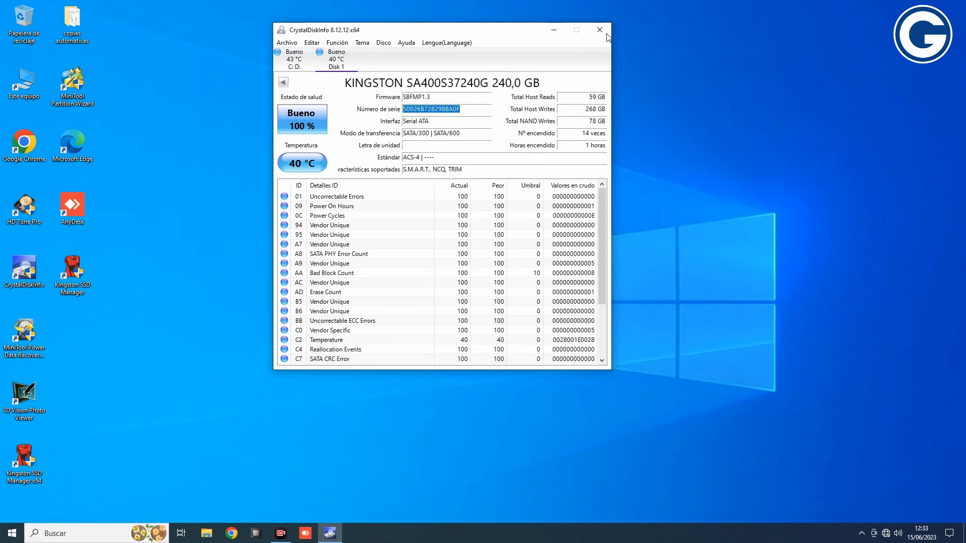
left_click(605, 34)
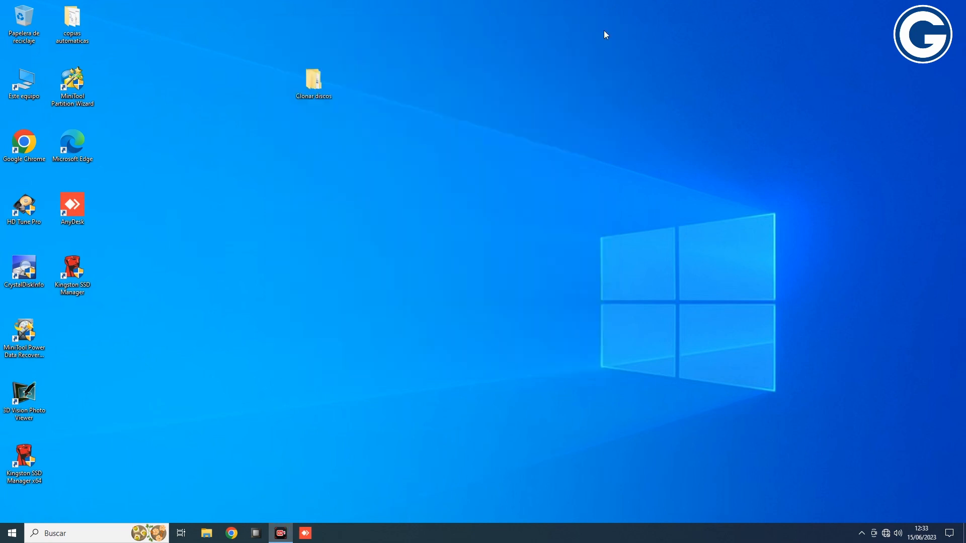
- Launch clonedisk.exe from the clonedisk folder inside Clonar discos and widen the Description column to show full disk names
double_click(312, 79)
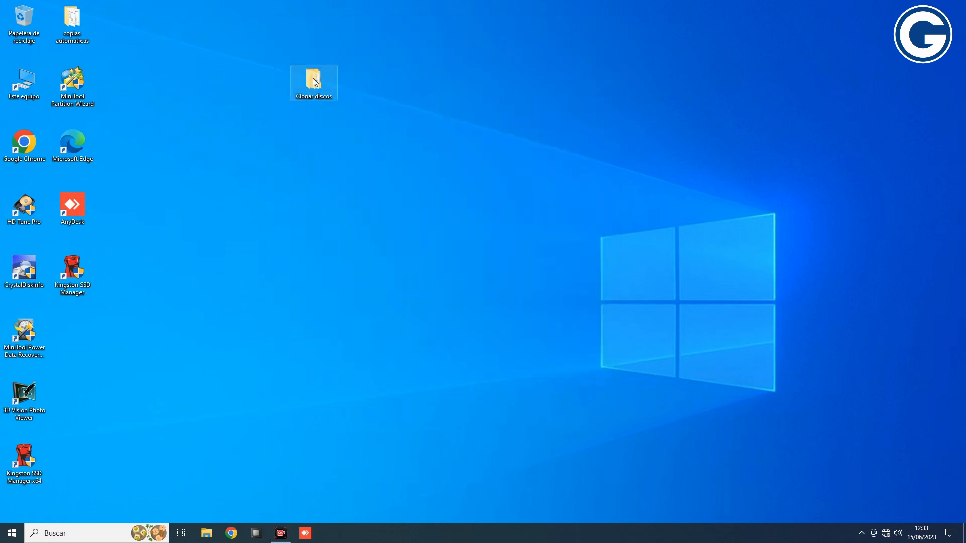
double_click(432, 159)
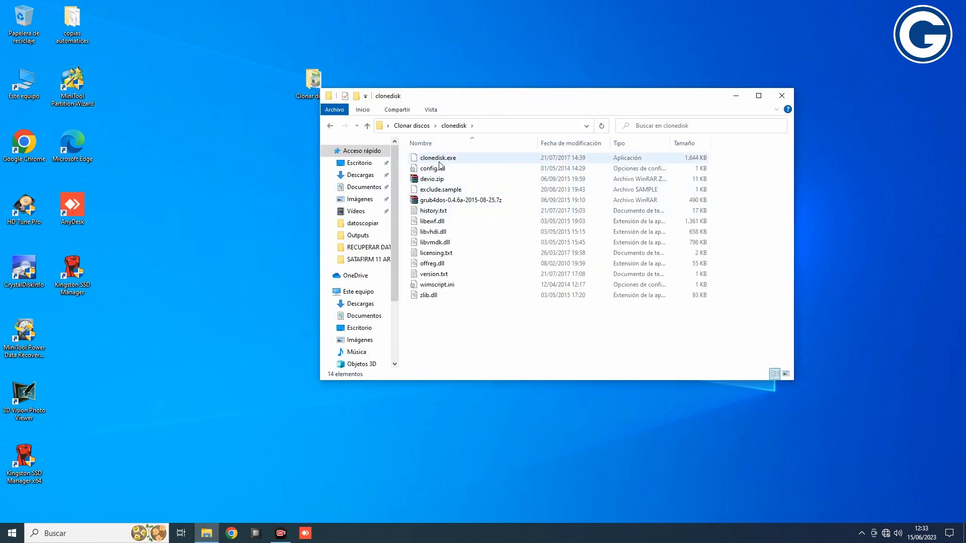
double_click(437, 159)
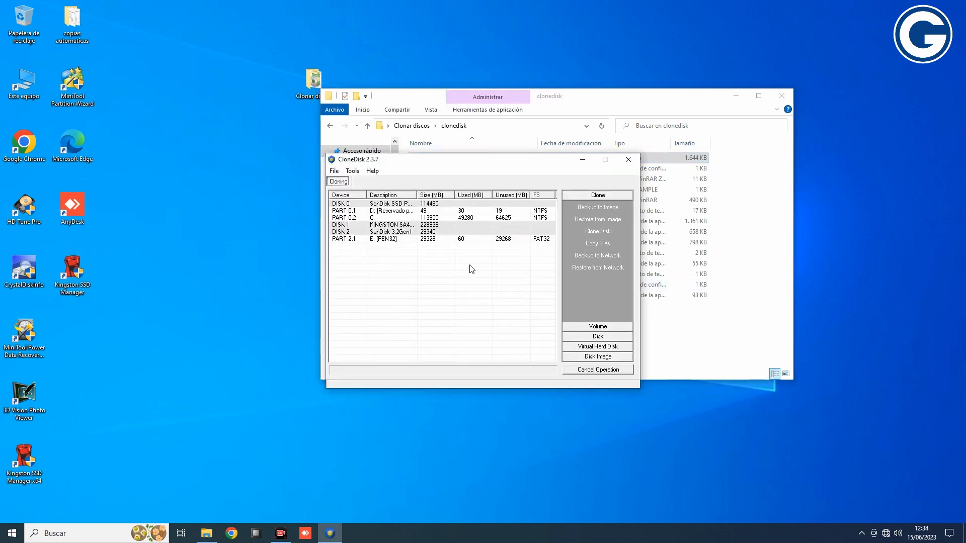
left_click_drag(418, 193, 461, 193)
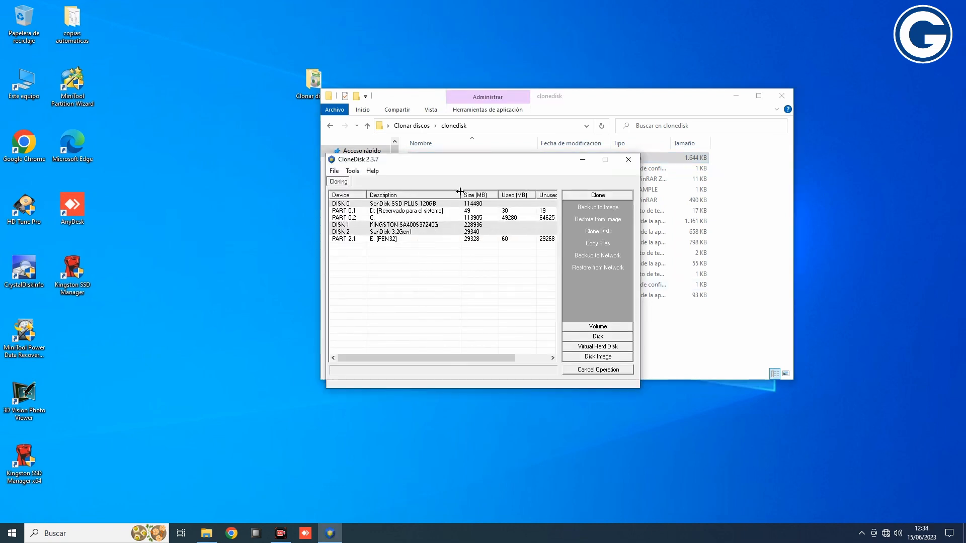
- Clone DISK 0 (SanDisk SSD PLUS 120GB) to DISK 1 (KINGSTON SA400S37240G) and confirm the operation
left_click(418, 204)
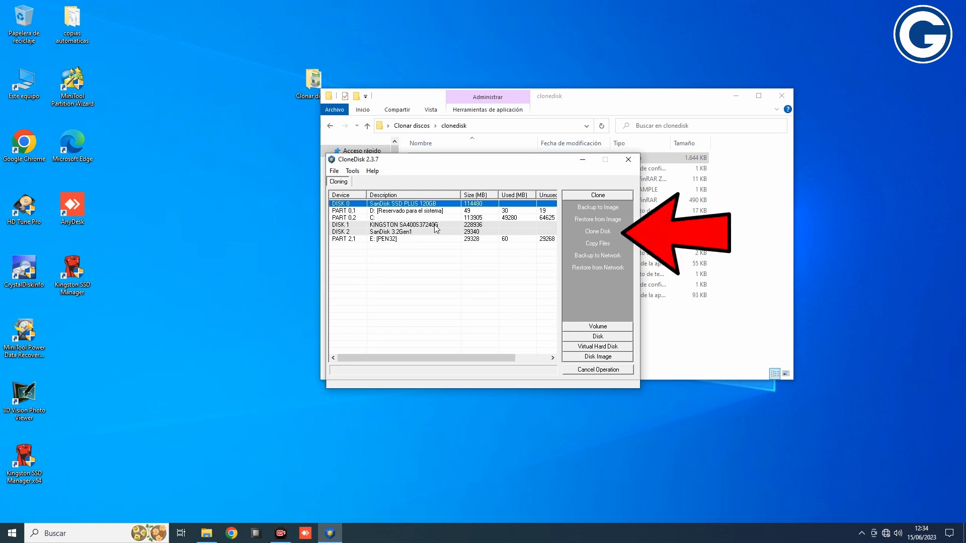
left_click(595, 231)
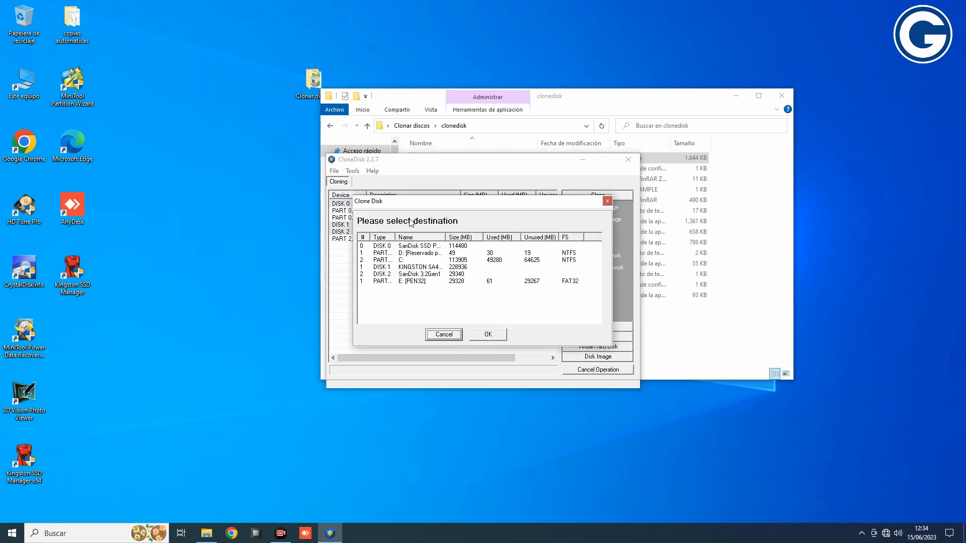
left_click_drag(482, 237, 481, 237)
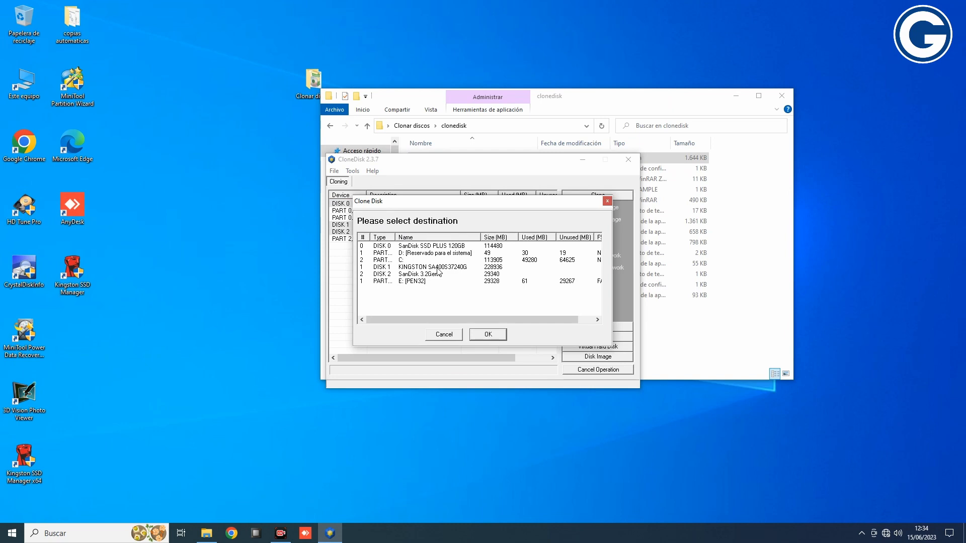
left_click(438, 271)
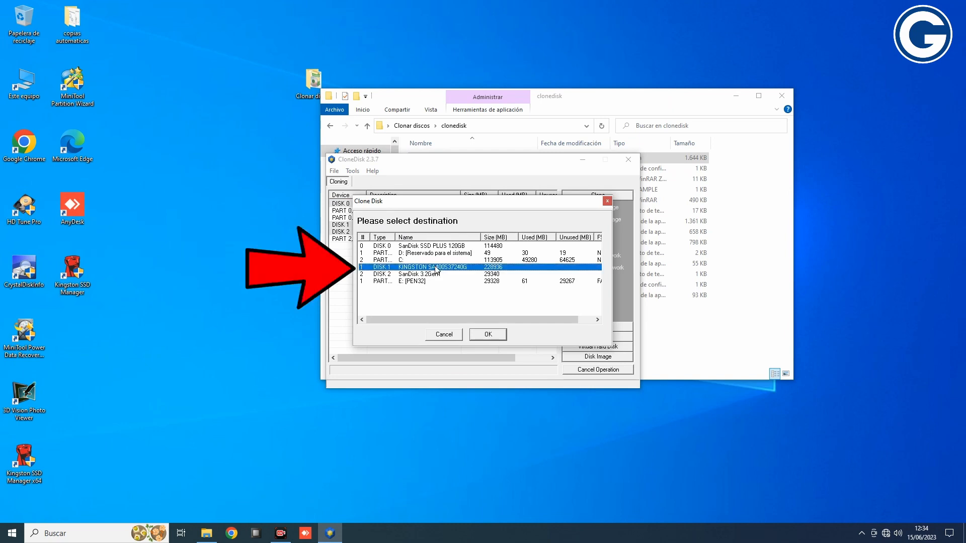
left_click(484, 339)
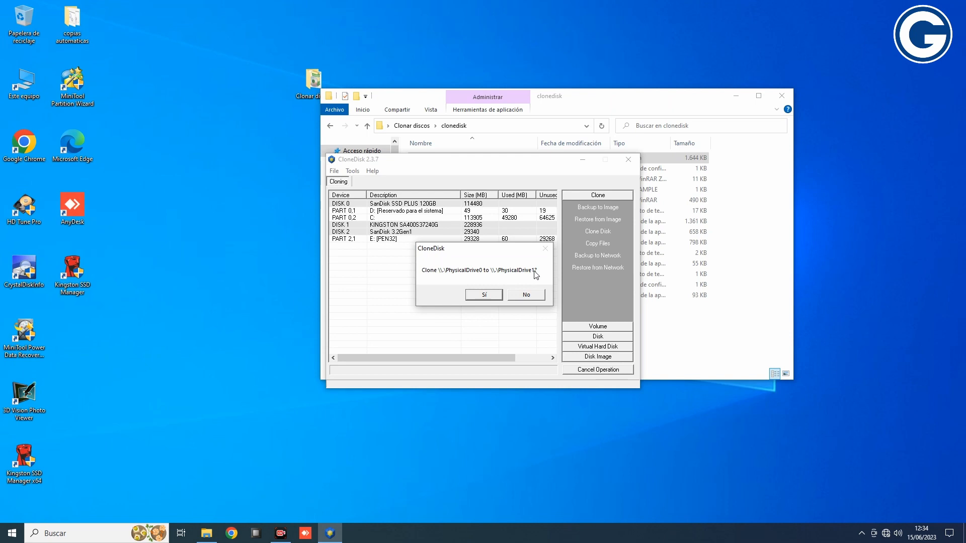
left_click(484, 295)
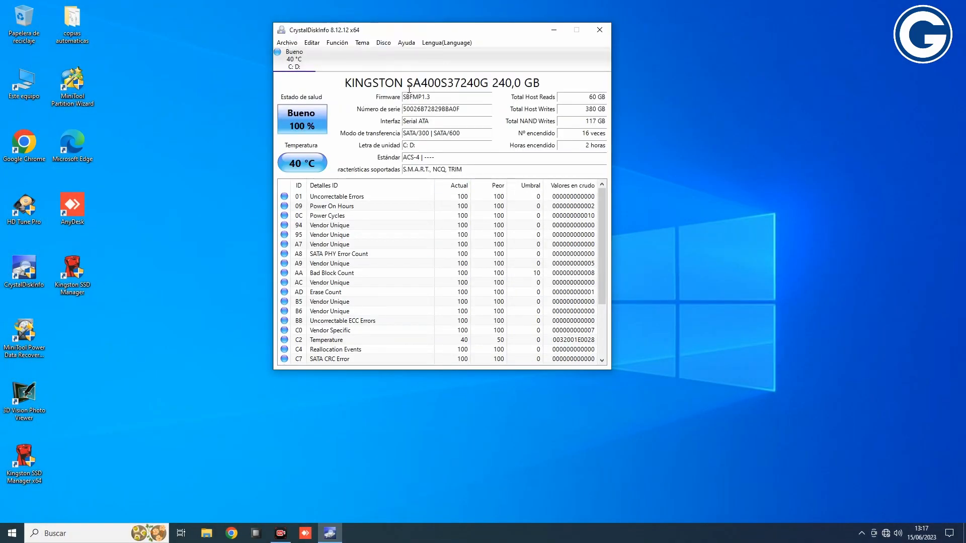
- Check the model and capacity of the system disk in CrystalDiskInfo
left_click_drag(407, 83, 551, 86)
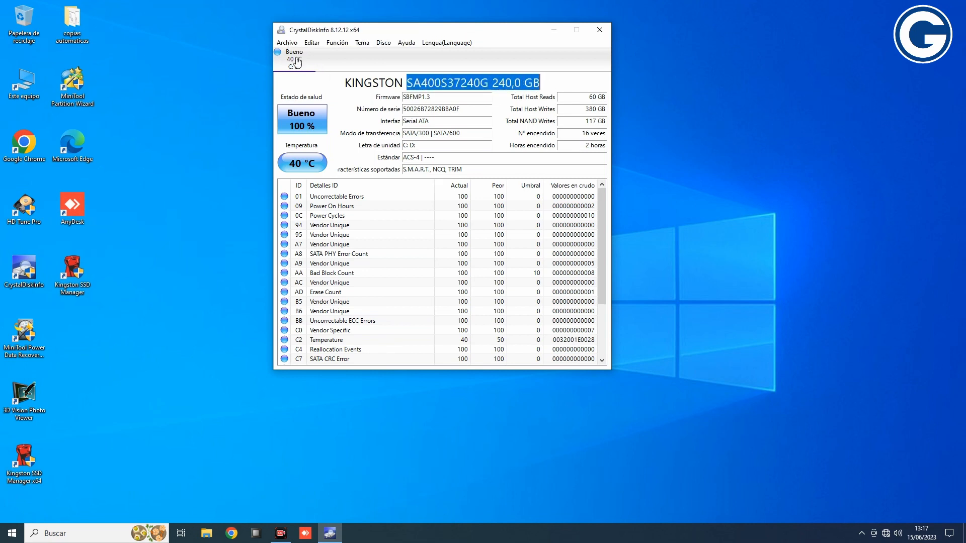
- Check the serial number of the Kingston system disk in CrystalDiskInfo, and close the program
left_click_drag(468, 109, 394, 115)
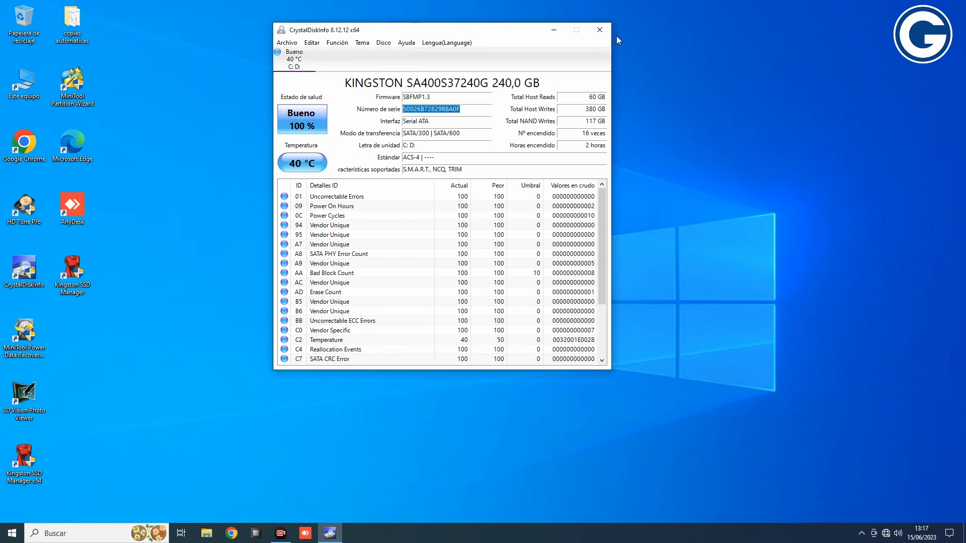
left_click(600, 30)
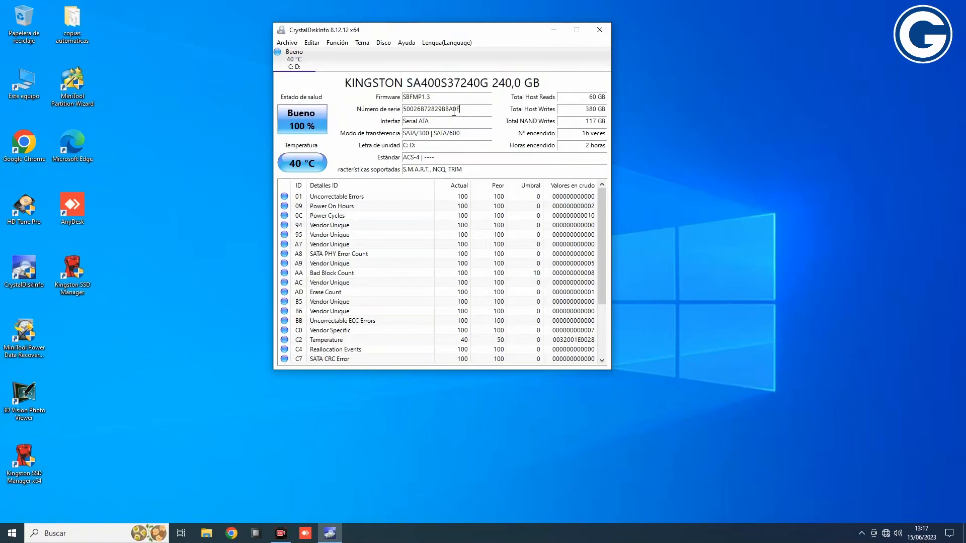
left_click_drag(460, 109, 395, 115)
left_click(599, 29)
- Check the capacity of the C: and D: drives in Este equipo, and close the window
double_click(23, 82)
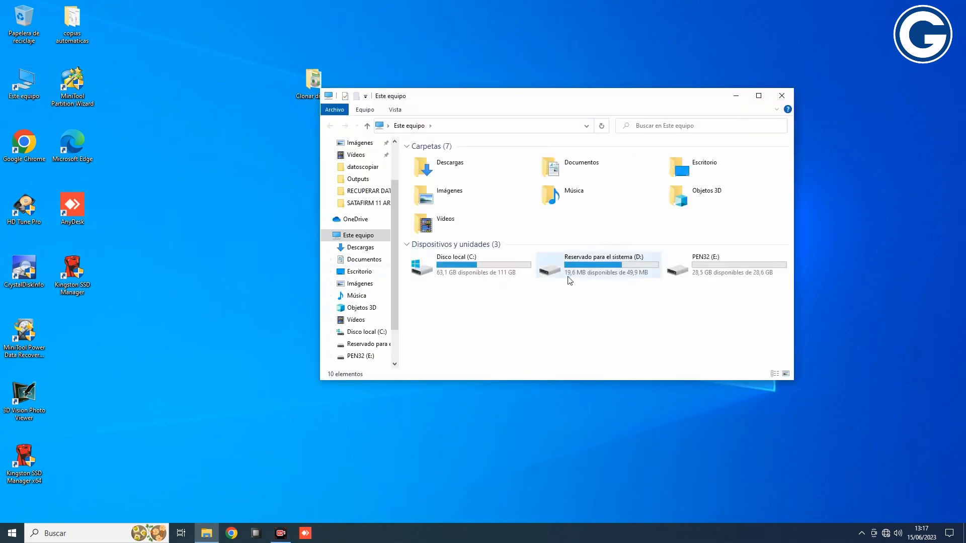
left_click(570, 279)
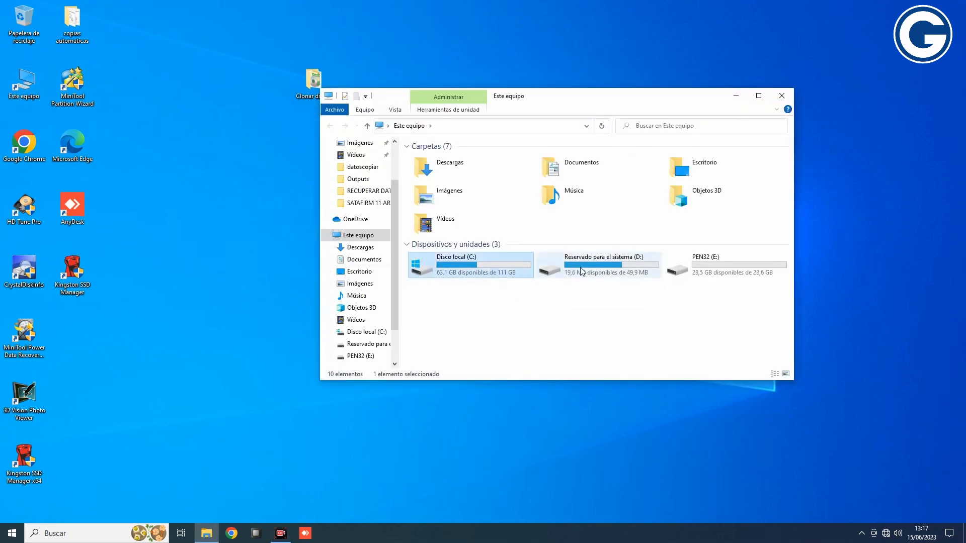
left_click(486, 271)
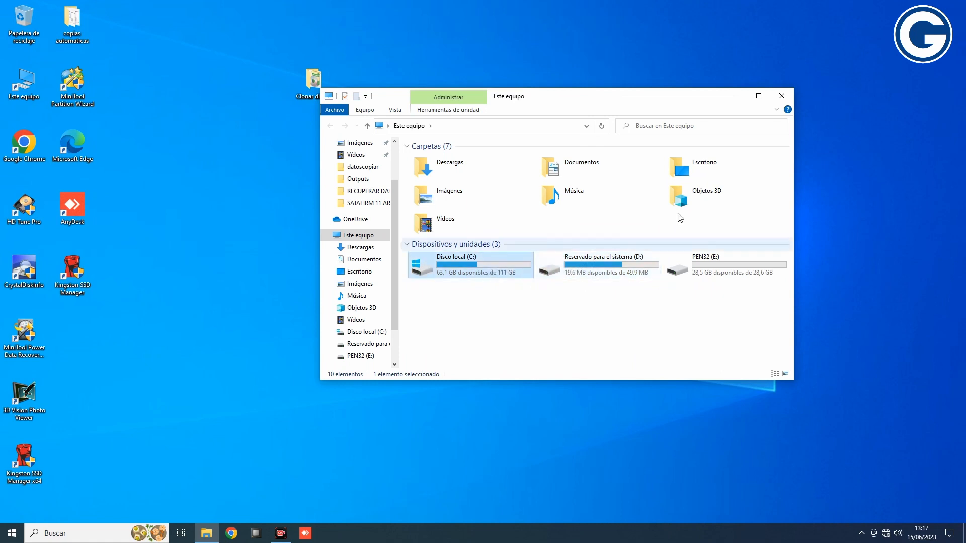
left_click(780, 96)
- Launch MiniTool Partition Wizard and inspect the unallocated space, the D: partition and the C: partition on Disco 1
double_click(73, 84)
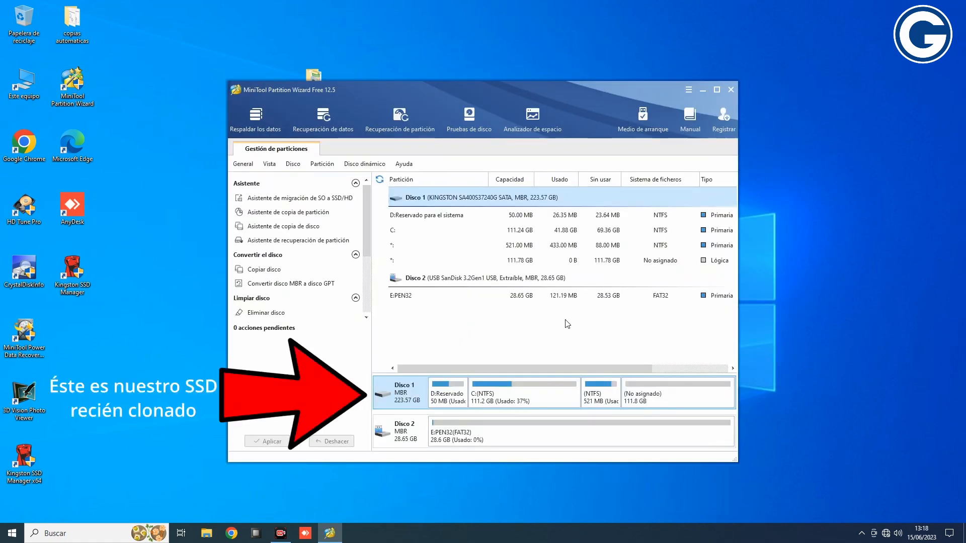
left_click(656, 402)
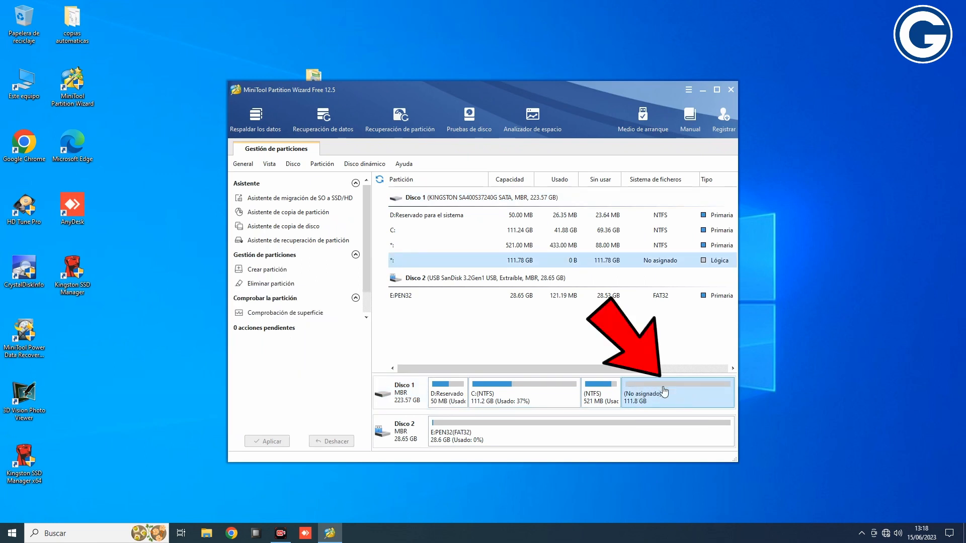
left_click(451, 398)
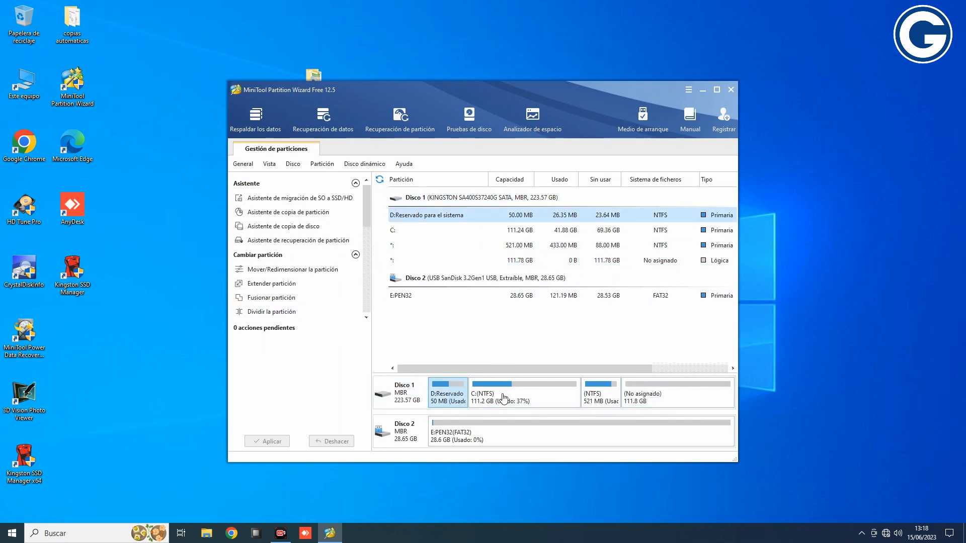
left_click(504, 398)
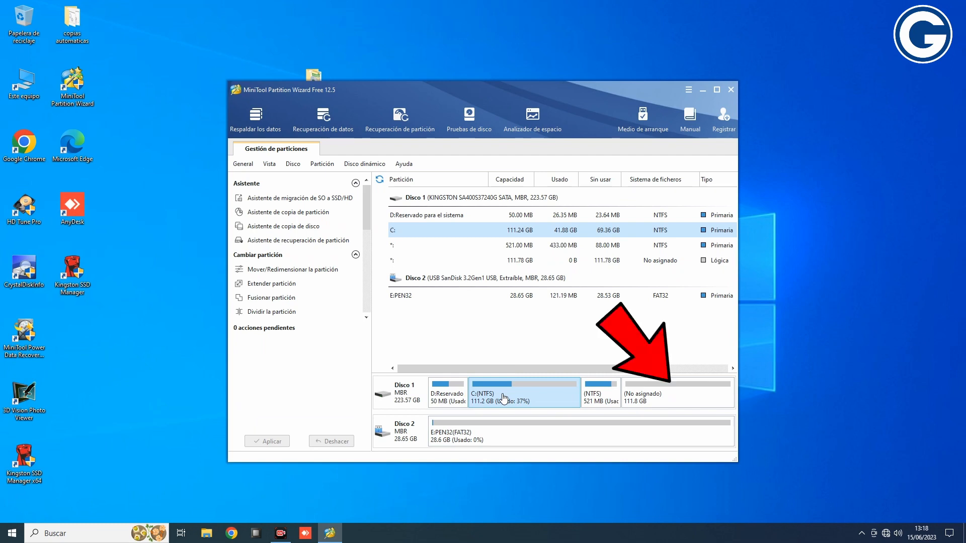
- Move the 521 MB NTFS partition to the end of Disco 1, leaving 111.77 GB unallocated before it
left_click(602, 396)
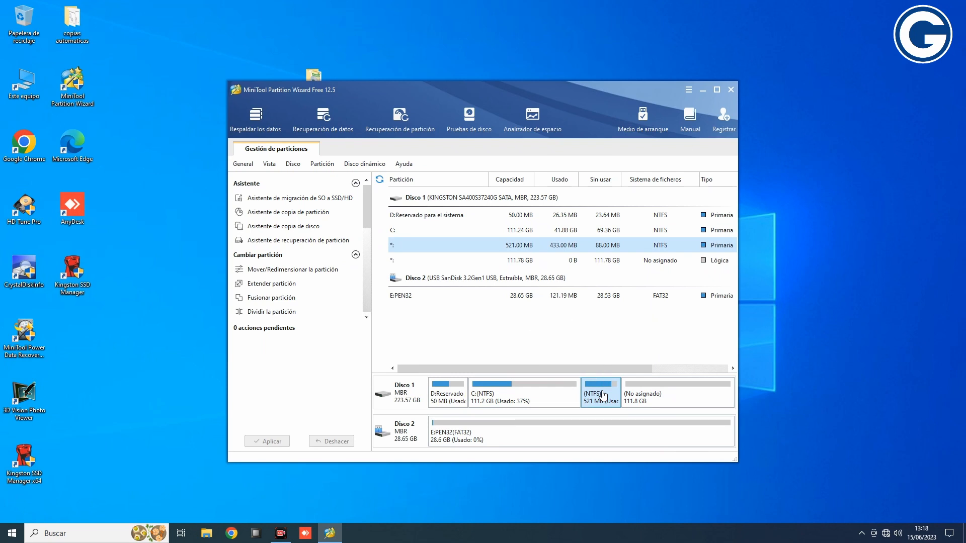
right_click(602, 397)
left_click(634, 91)
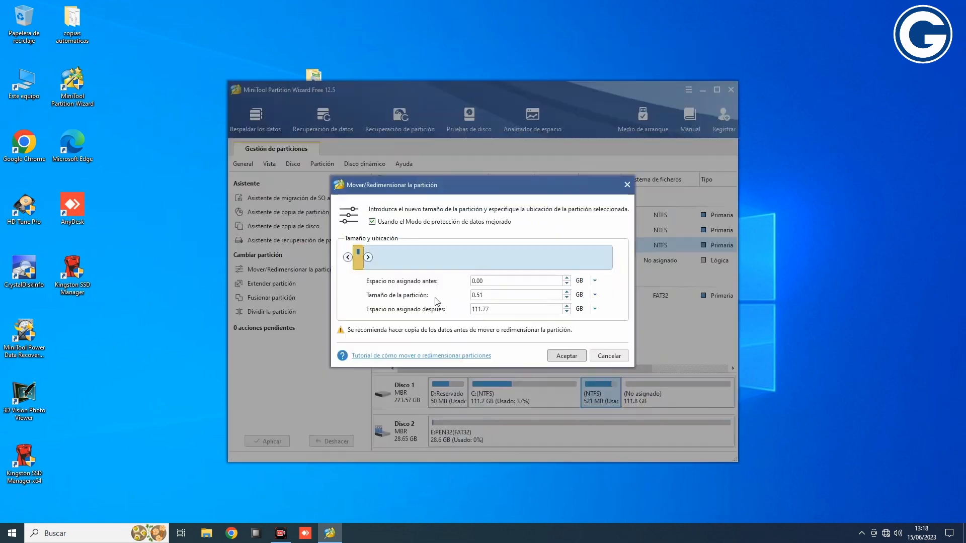
left_click_drag(361, 266, 617, 269)
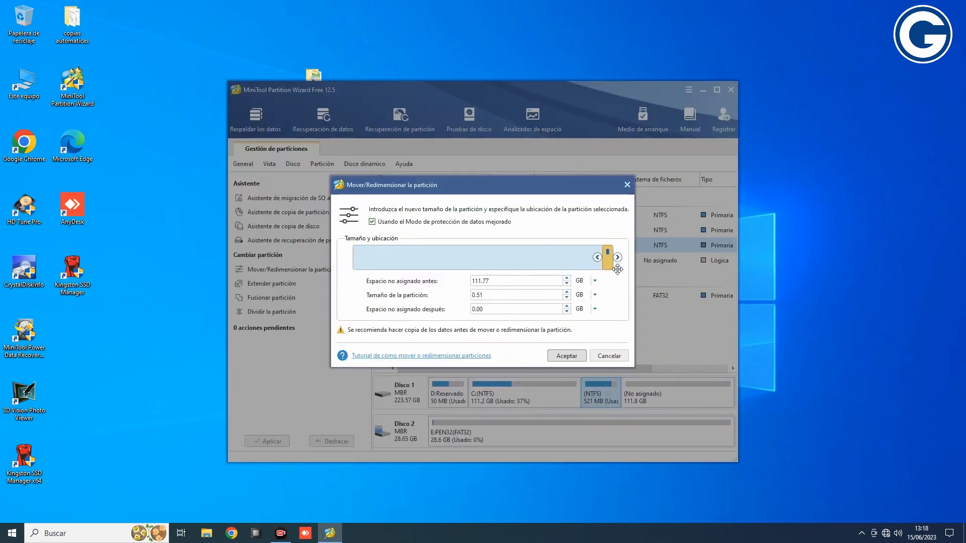
left_click(566, 355)
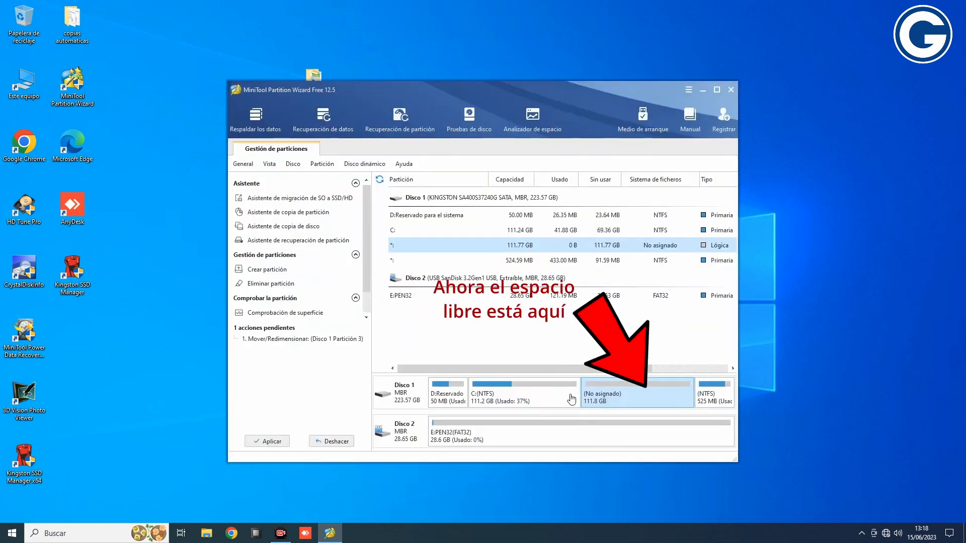
- Extend the C: partition over all the unallocated space beside it, to 223.01 GB, and apply the pending changes
left_click(552, 399)
right_click(551, 395)
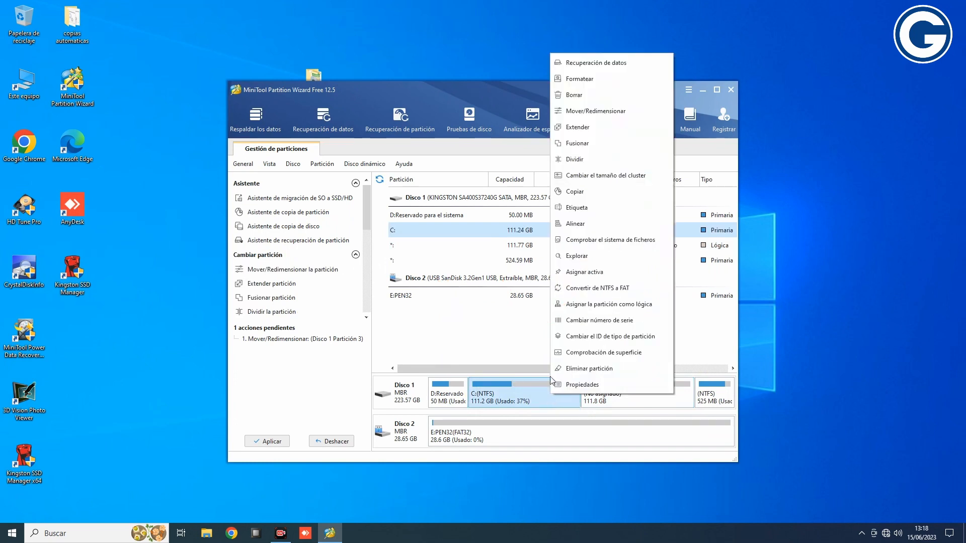
left_click(589, 111)
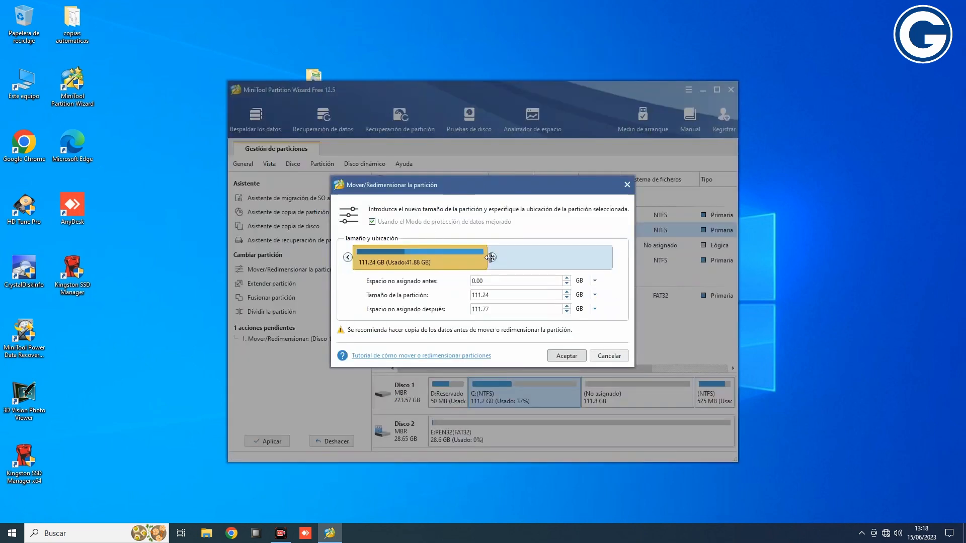
left_click_drag(491, 257, 649, 261)
left_click(566, 355)
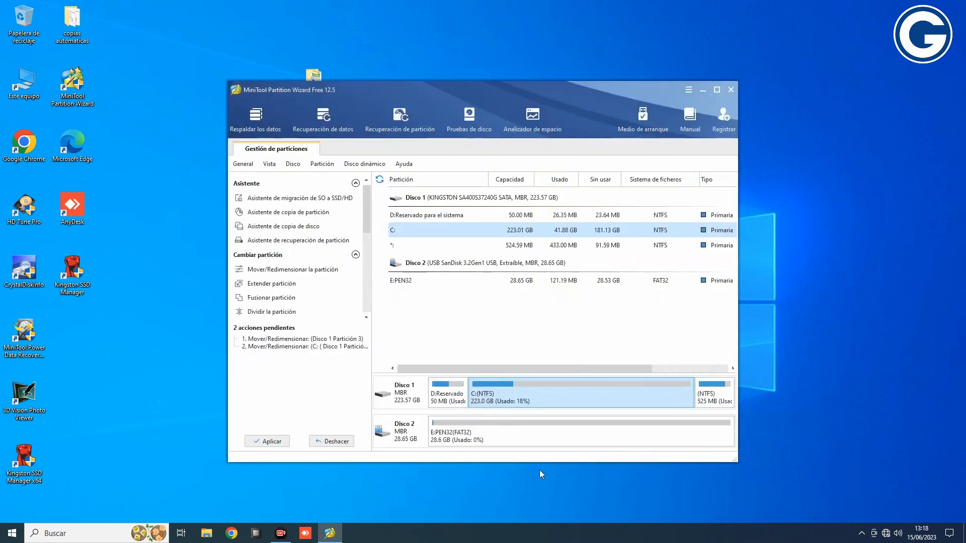
left_click(271, 441)
left_click(466, 298)
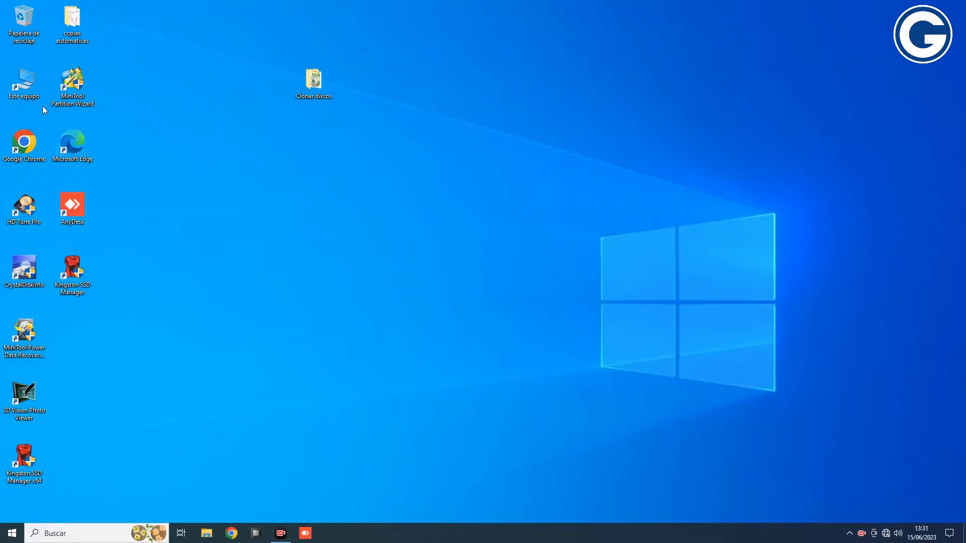
- Check the sizes of the resized C: drive and the D: drive in Este equipo
double_click(32, 87)
left_click(504, 266)
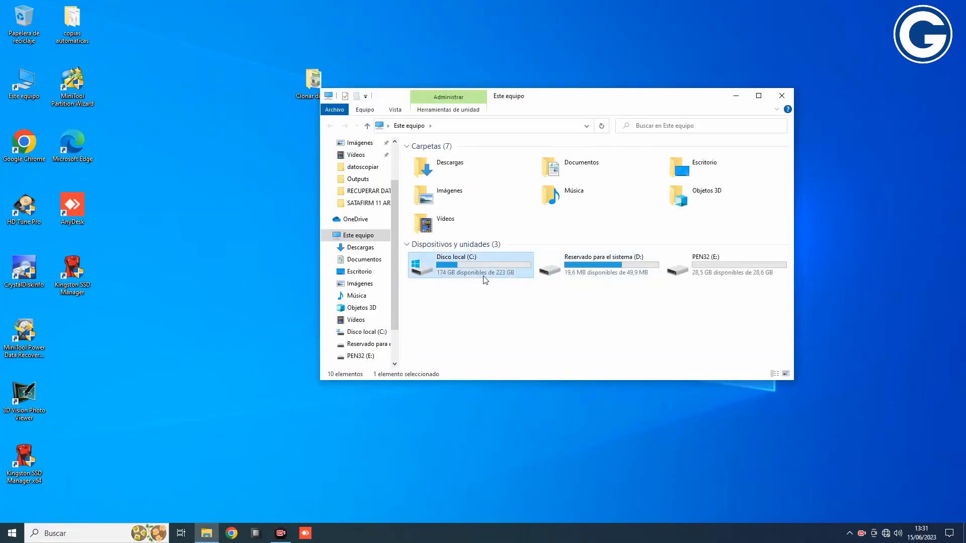
left_click(585, 275)
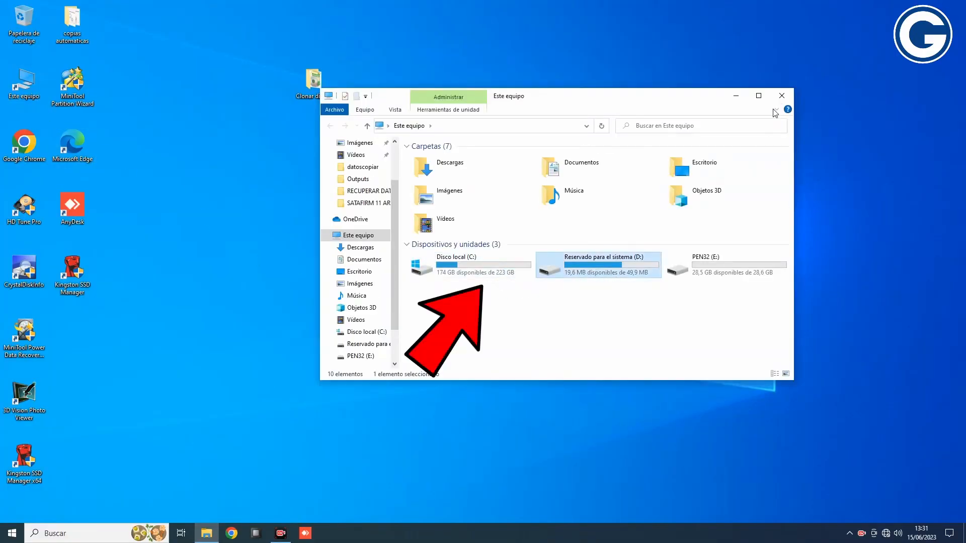
- Check the Kingston disk's capacity in CrystalDiskInfo, and close the program
double_click(24, 267)
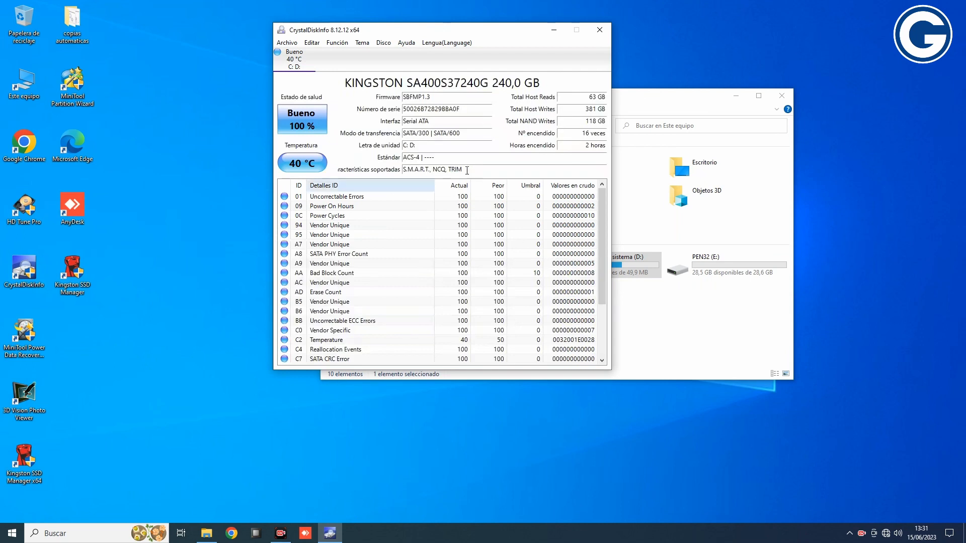
left_click_drag(491, 83, 539, 83)
left_click(599, 29)
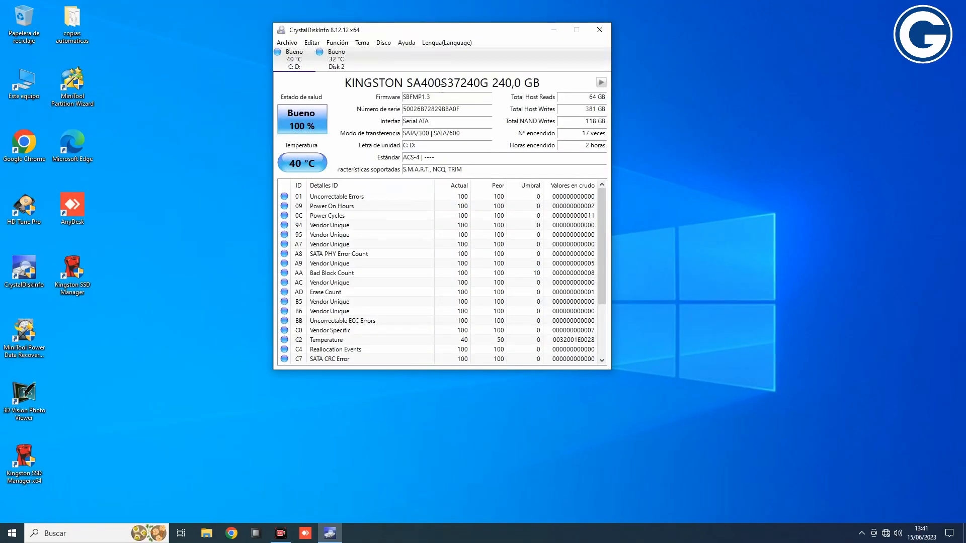
- Compare the capacities of both Kingston disks in CrystalDiskInfo, and check the drives listed in Este equipo
left_click_drag(491, 84, 541, 84)
left_click(347, 65)
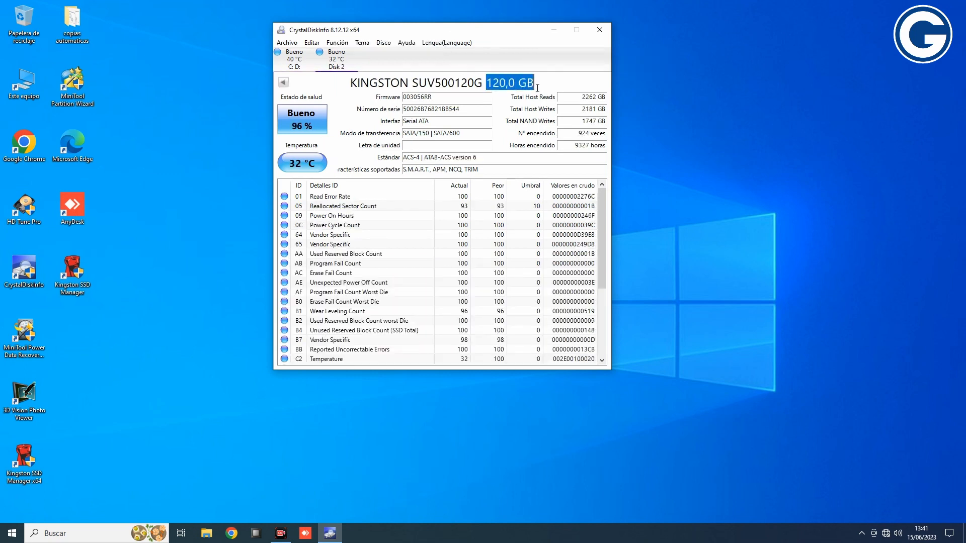
left_click(599, 29)
double_click(25, 83)
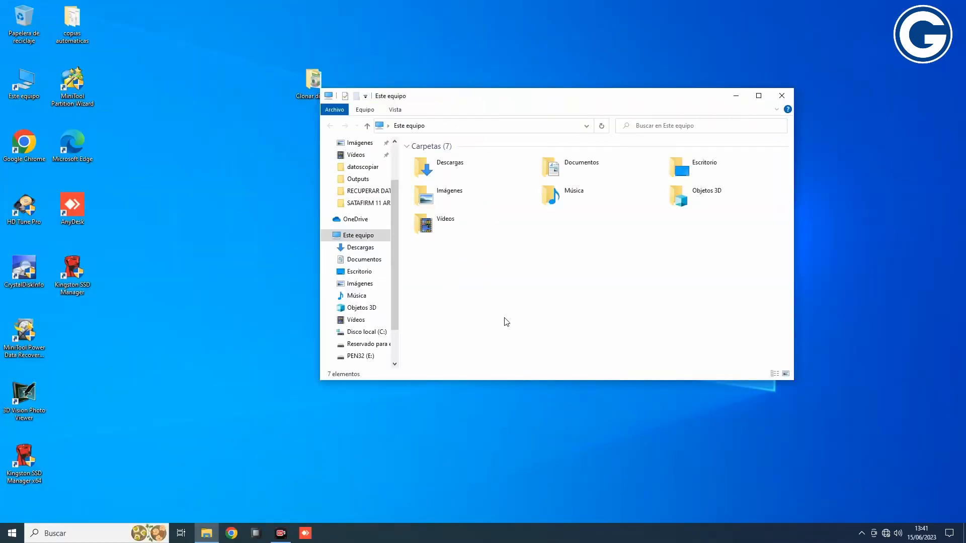
left_click(781, 95)
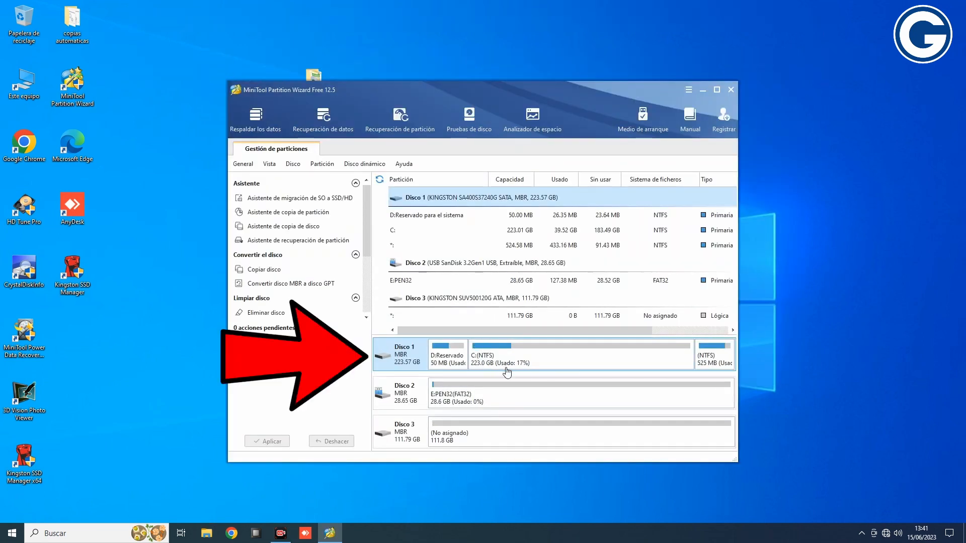
- Shrink the C: partition on Disco 1 to 80.61 GB, leaving 142.40 GB unallocated after it
left_click(523, 360)
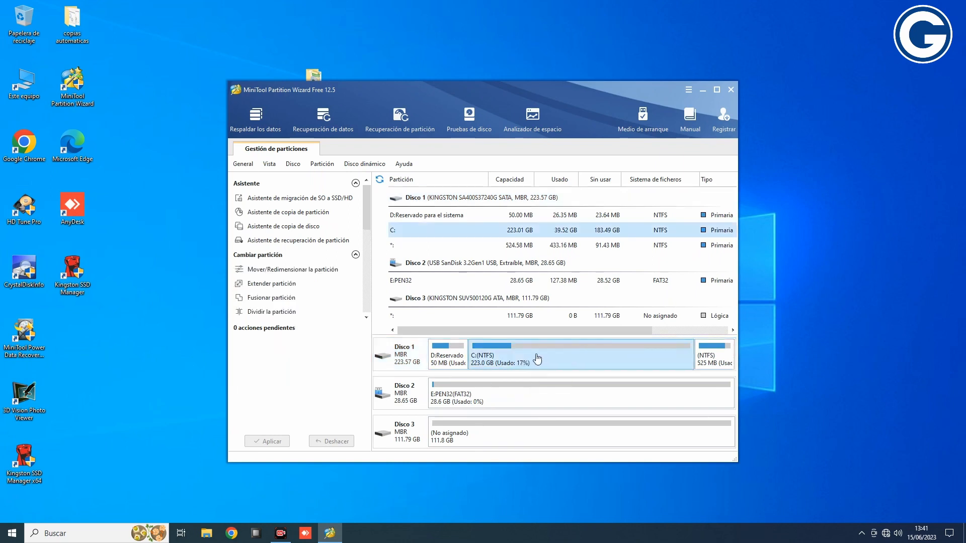
right_click(569, 356)
left_click(615, 68)
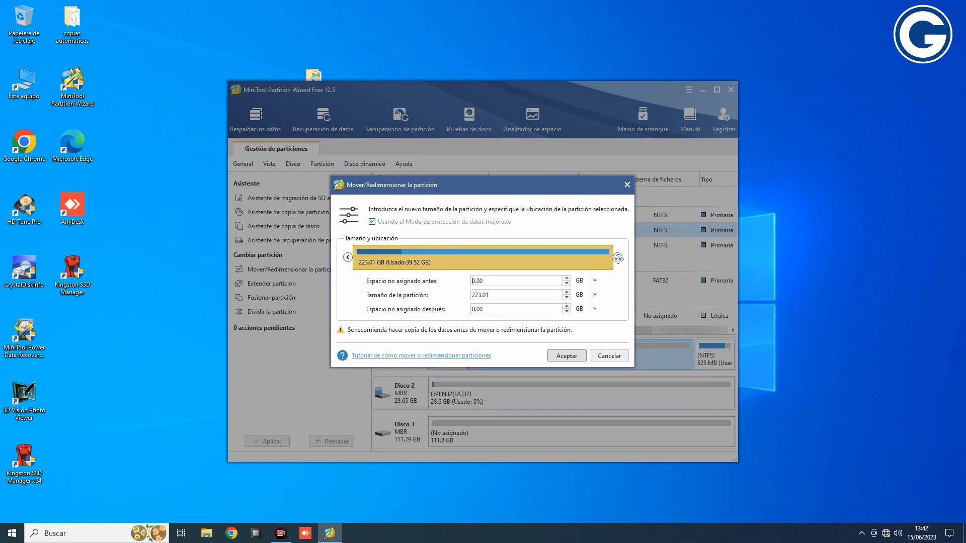
left_click_drag(618, 259, 457, 257)
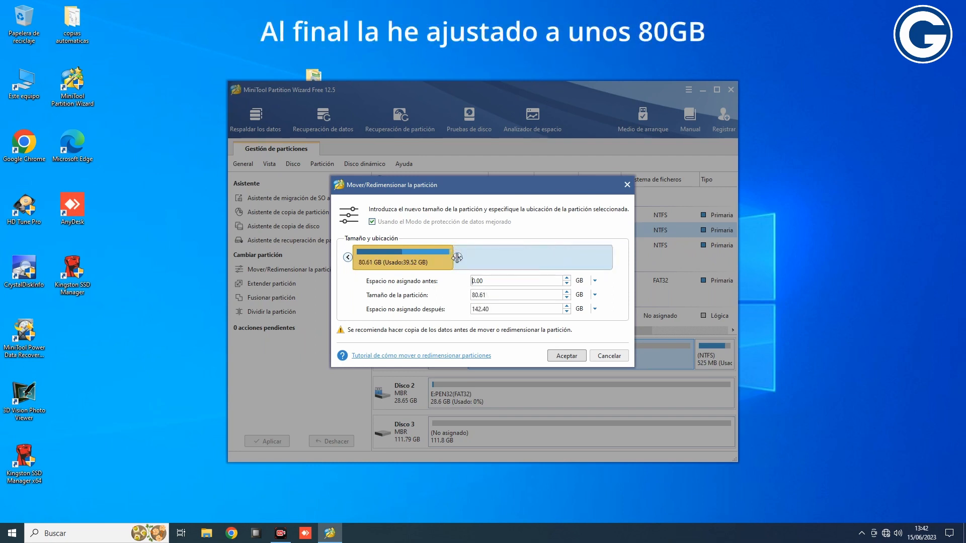
left_click(555, 354)
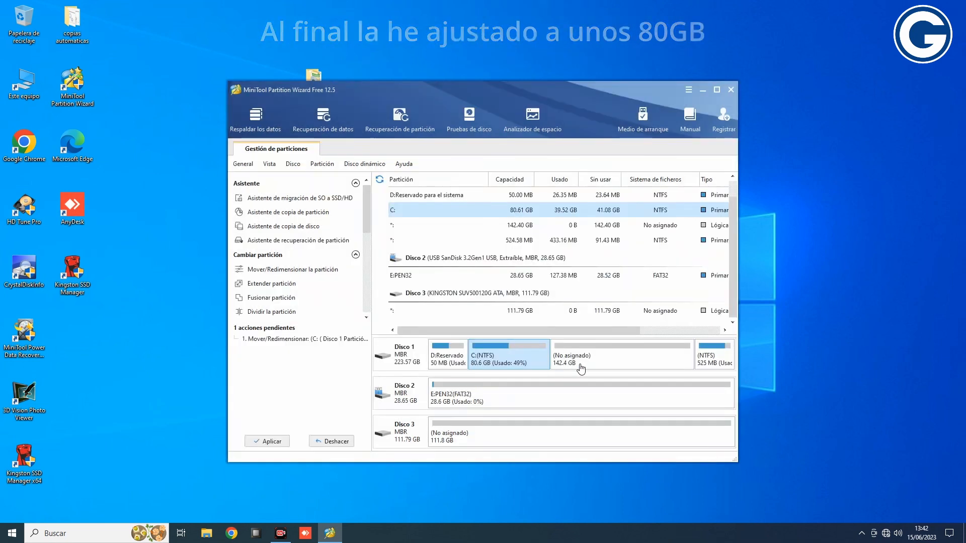
- Move the 525 MB NTFS partition directly after C: on Disco 1 and apply the pending changes
left_click(710, 362)
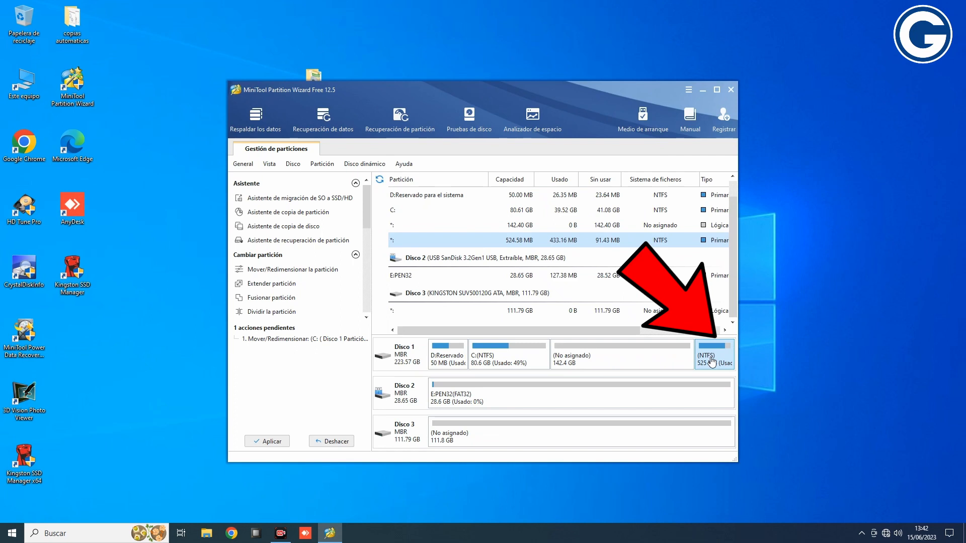
right_click(711, 361)
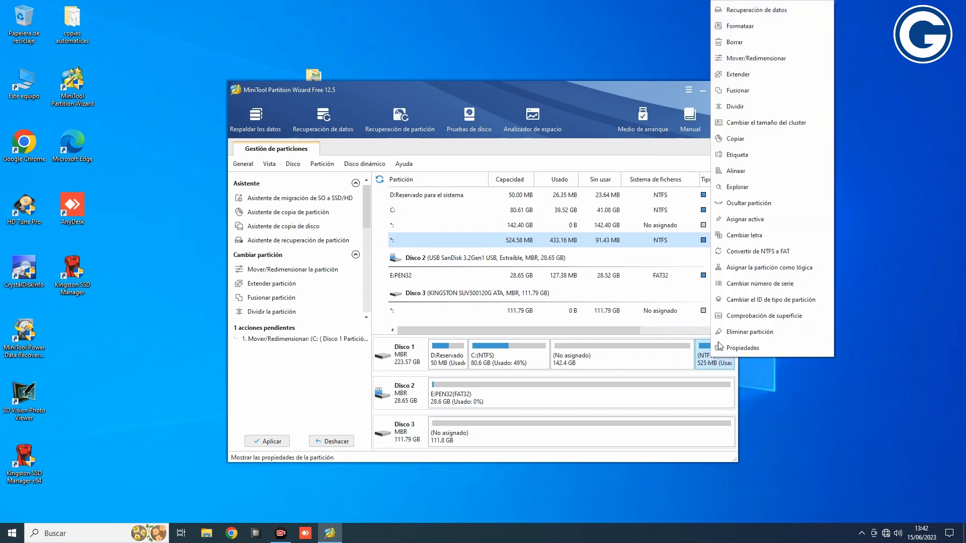
left_click(744, 59)
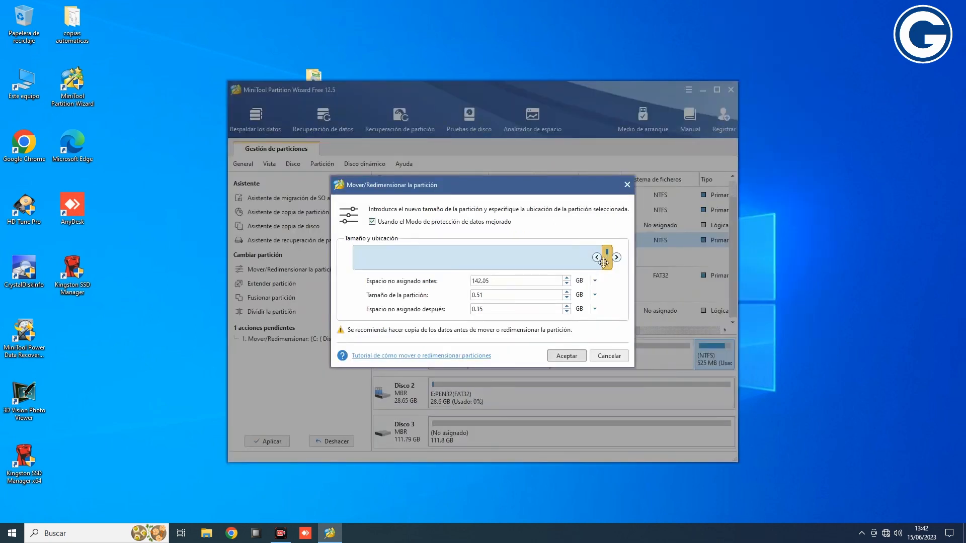
left_click_drag(607, 257, 358, 257)
left_click(565, 355)
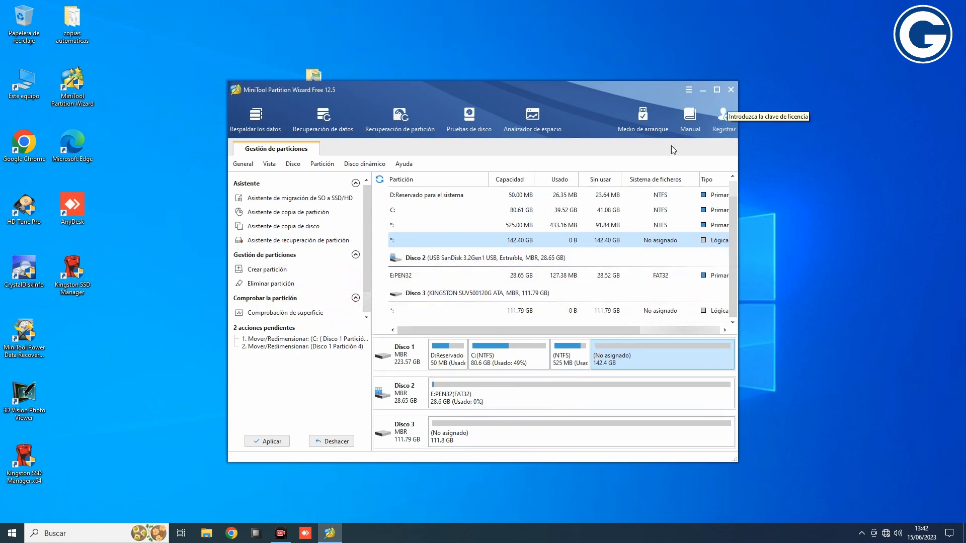
left_click(270, 444)
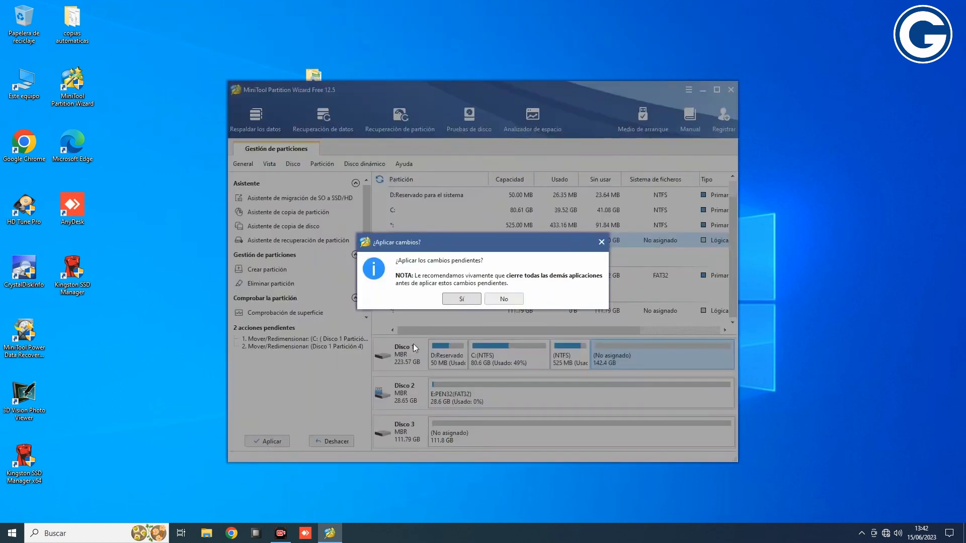
left_click(458, 298)
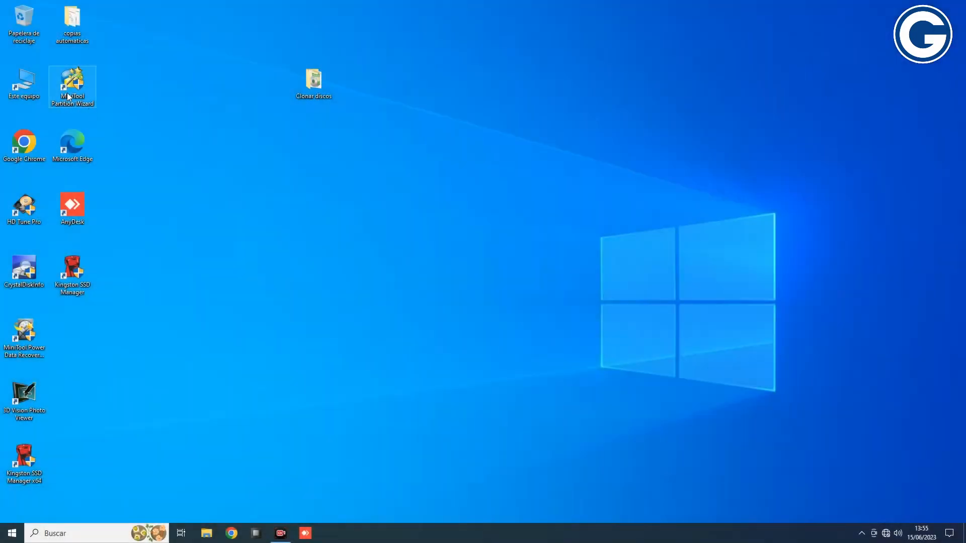
- Check the size of the shrunken C: drive in Este equipo
double_click(28, 85)
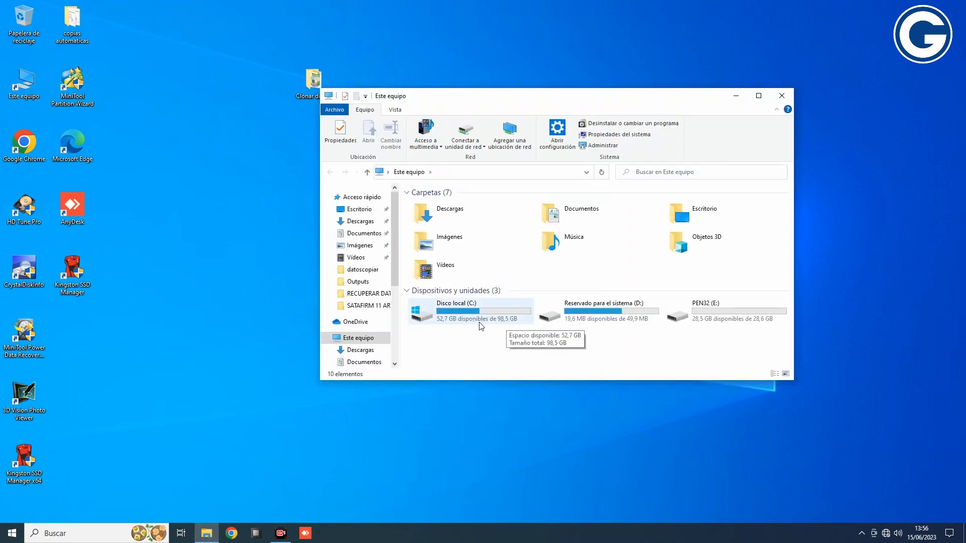
- Launch CloneDisk from the clonedisk folder inside the Clonar discos folder
left_click(781, 95)
double_click(310, 88)
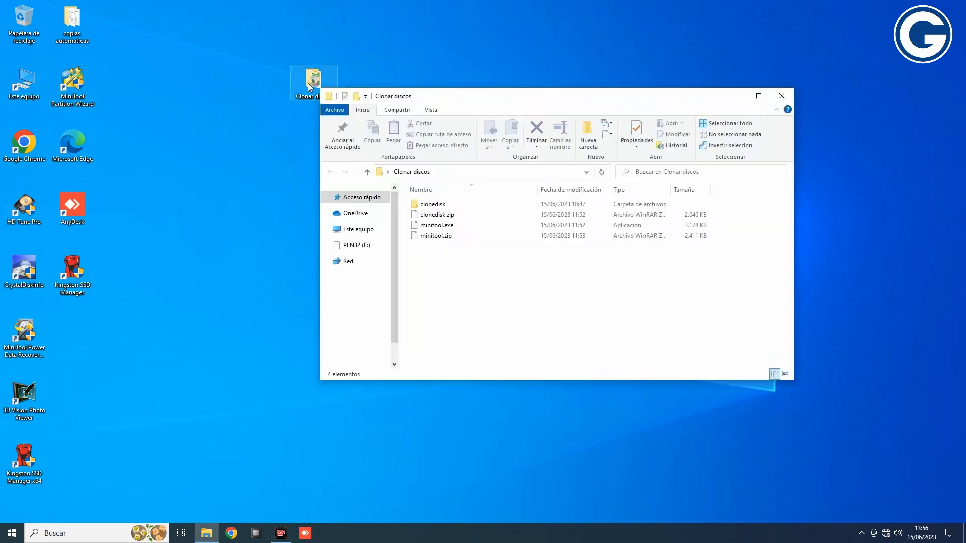
double_click(429, 205)
double_click(431, 206)
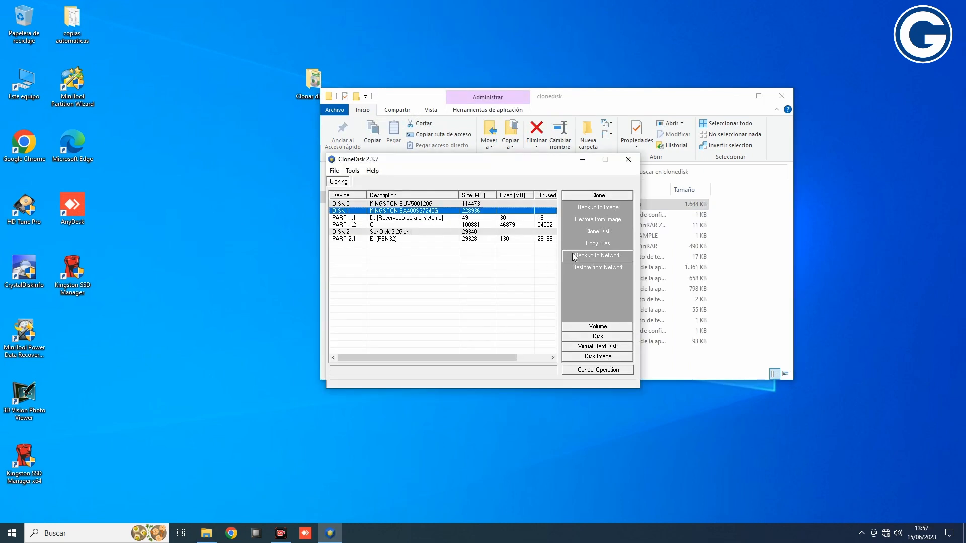
- Try to clone Disk 1 (KINGSTON SA400S37240G) directly onto Disk 0 (KINGSTON SUV500120G)
left_click(599, 231)
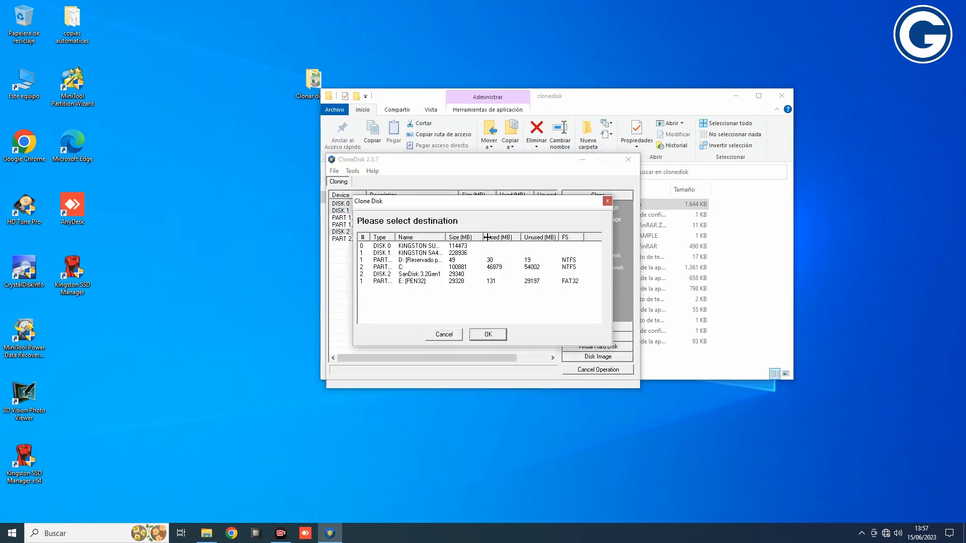
left_click(448, 247)
left_click(482, 334)
left_click(490, 298)
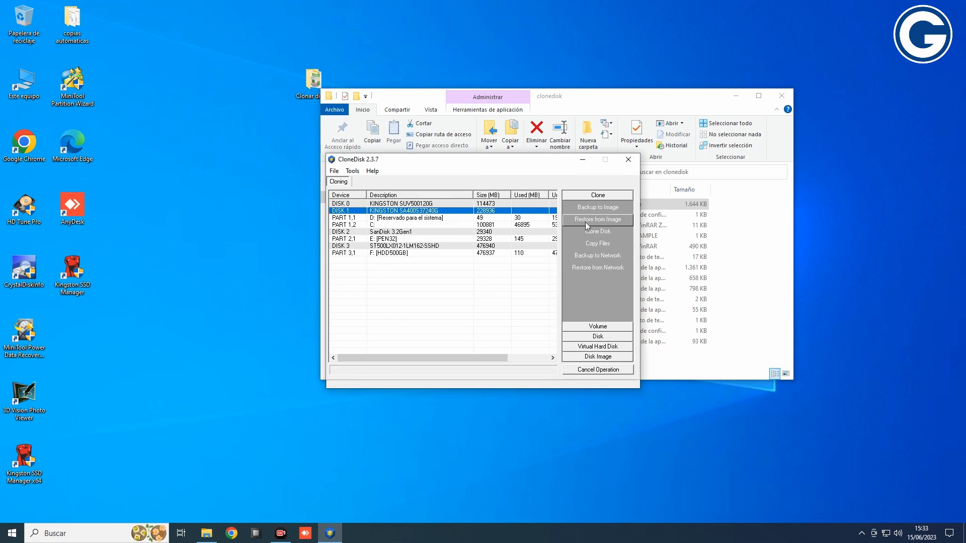
- Back up Disk 1 to a RAW image, skipping non-partitioned space, saved as DISK 1.img on HDD500GB (F:)
left_click(594, 208)
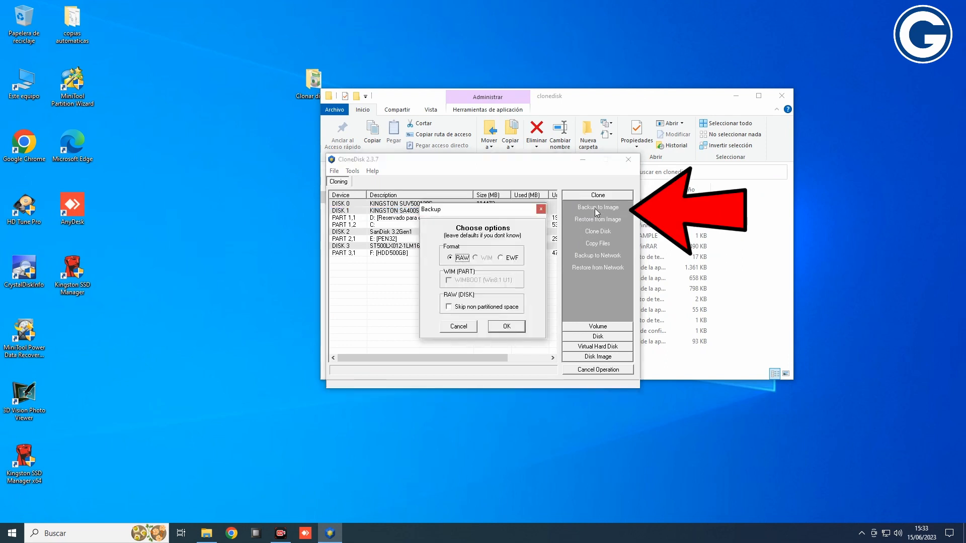
left_click(449, 306)
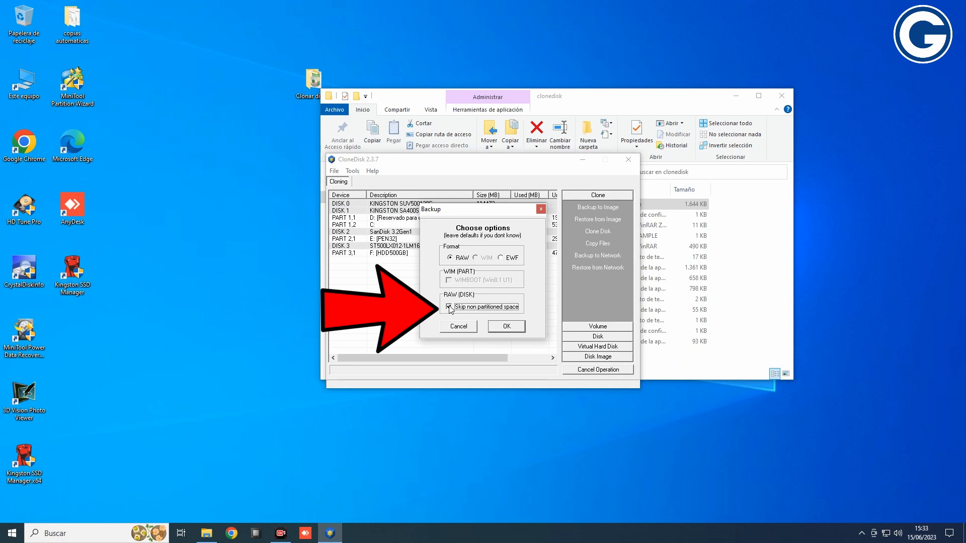
left_click(498, 325)
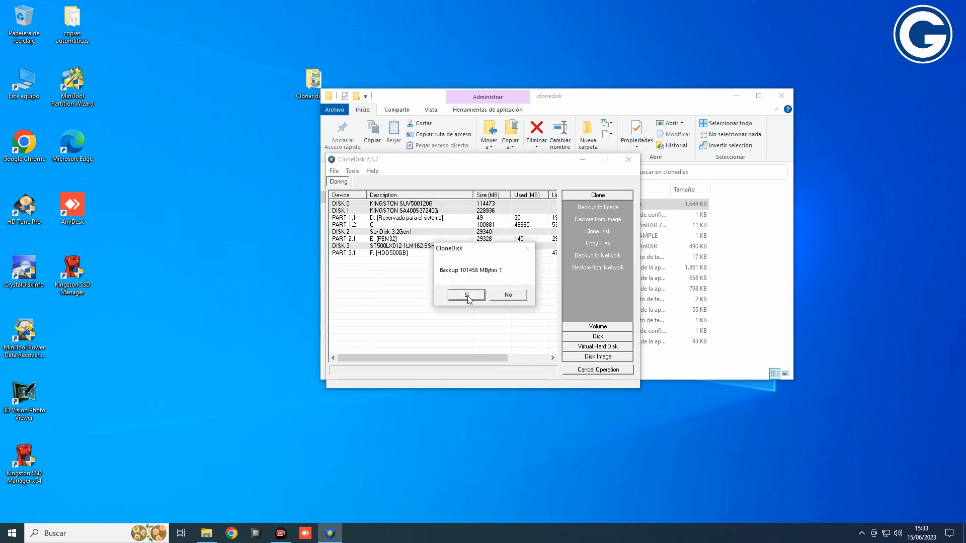
left_click(466, 296)
double_click(463, 217)
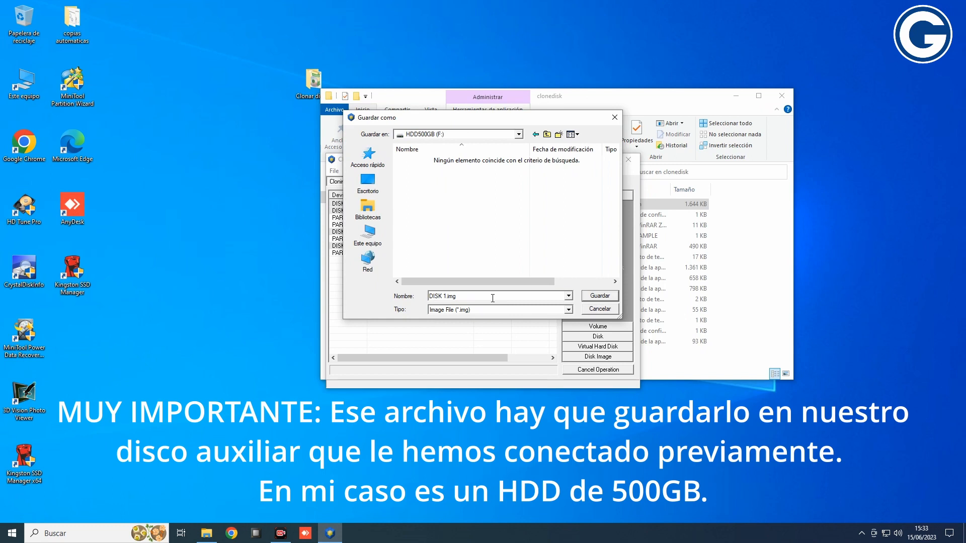
left_click(598, 297)
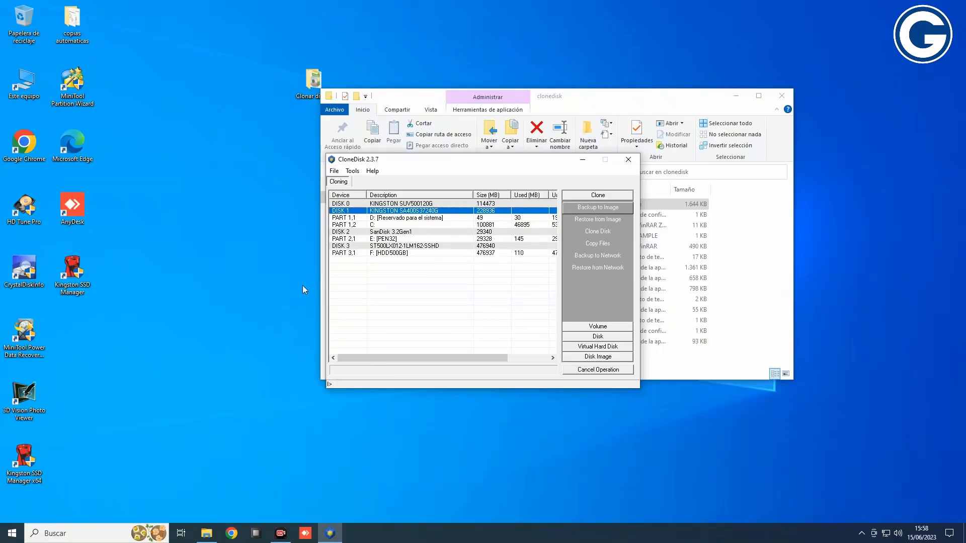
- Restore the RAW image DISK 1.img from HDD500GB (F:) onto Disk 0 (KINGSTON SUV500120G), overwriting it
left_click(408, 205)
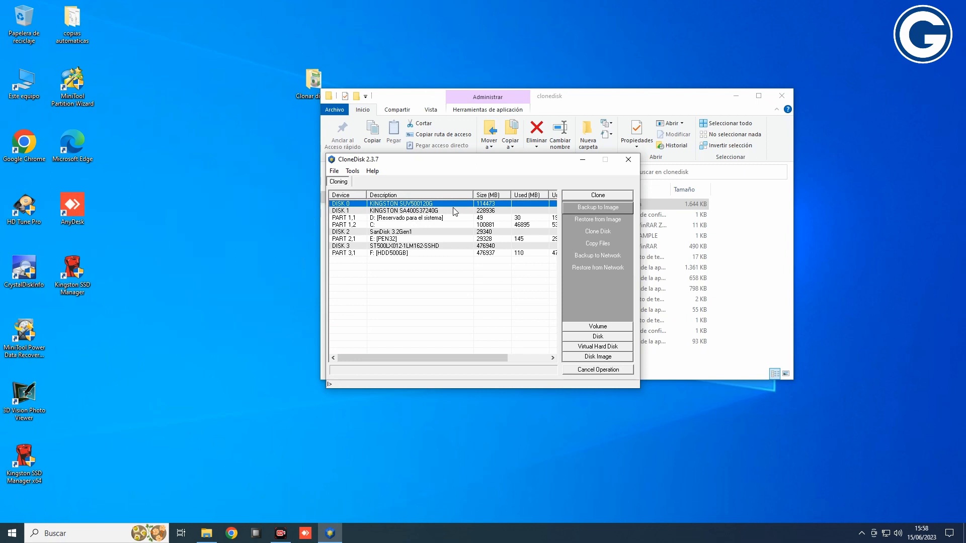
left_click(591, 222)
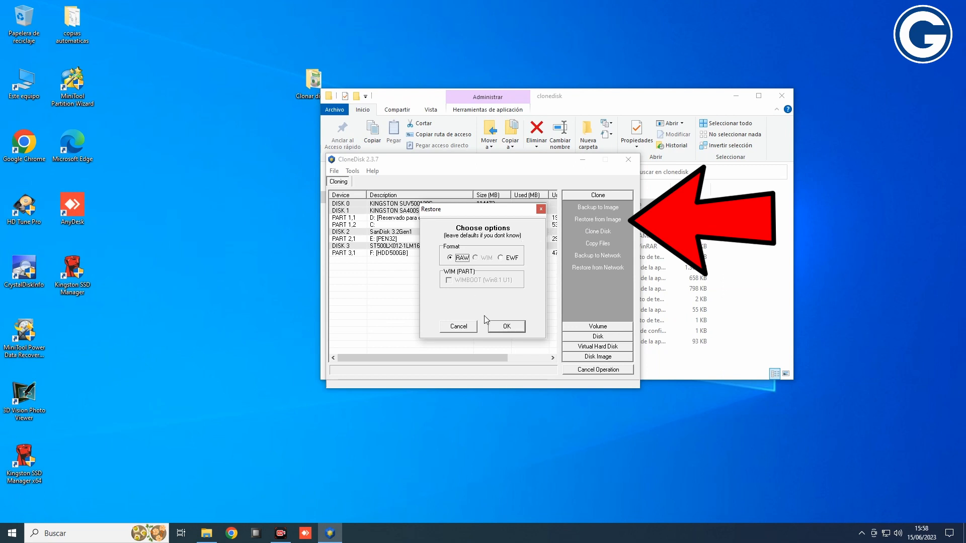
left_click(504, 327)
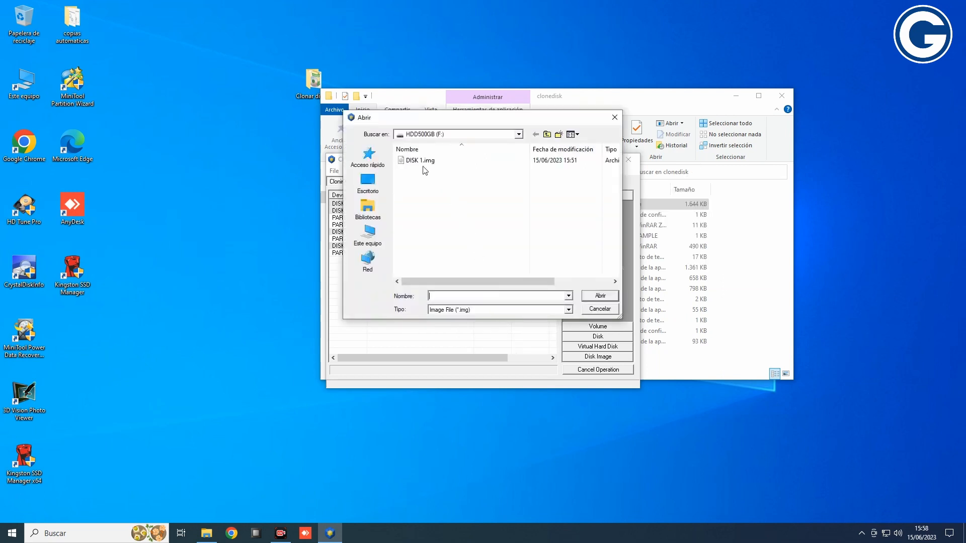
double_click(416, 161)
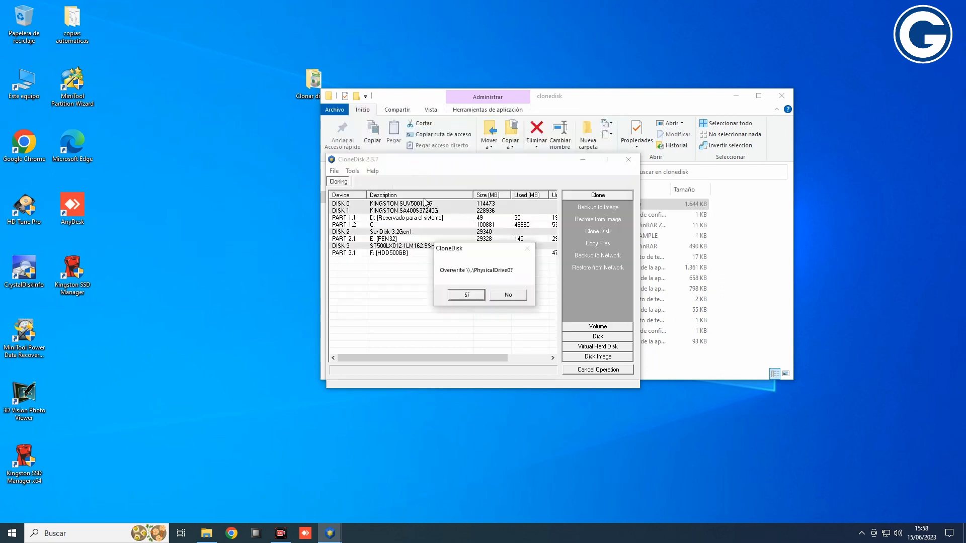
left_click(467, 296)
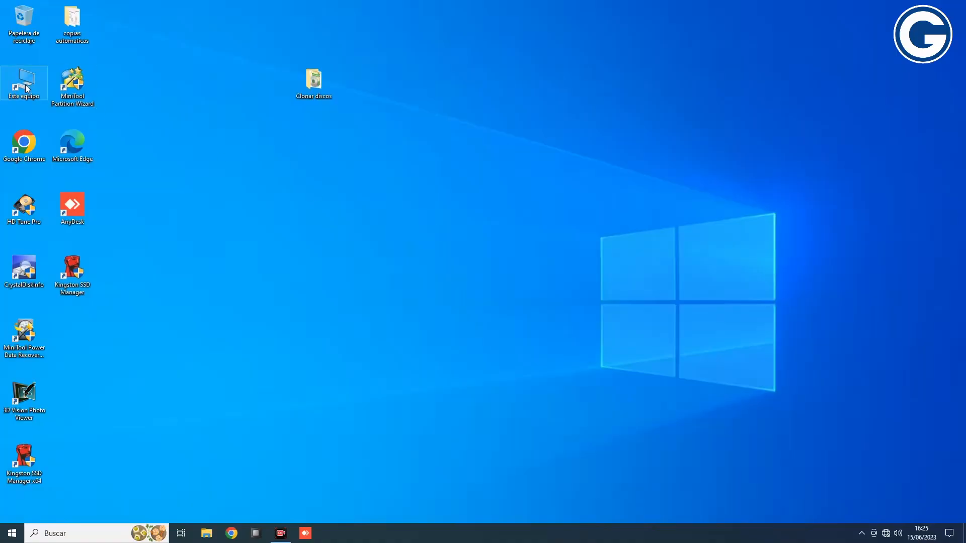
- Check the drive sizes in Este equipo and the installed disk's model and capacity in CrystalDiskInfo
double_click(26, 89)
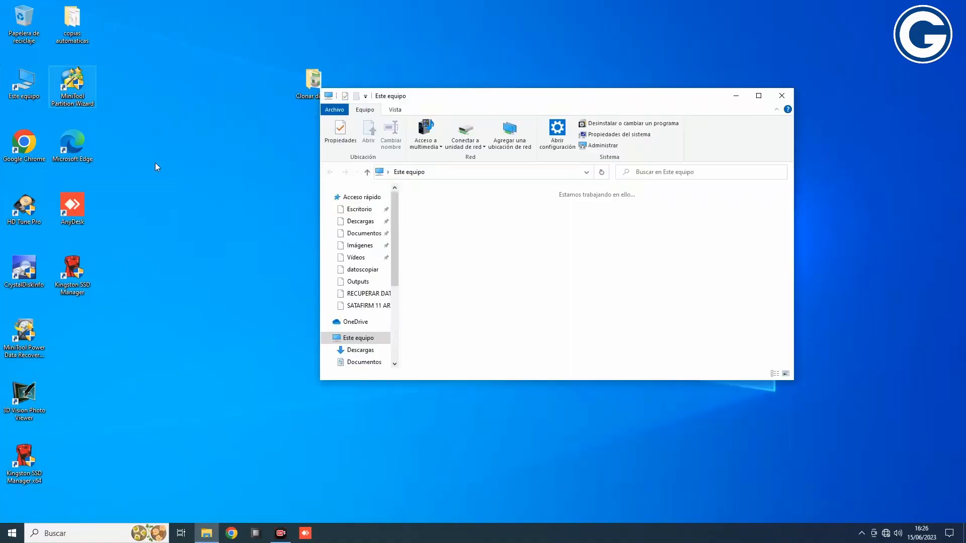
left_click(28, 272)
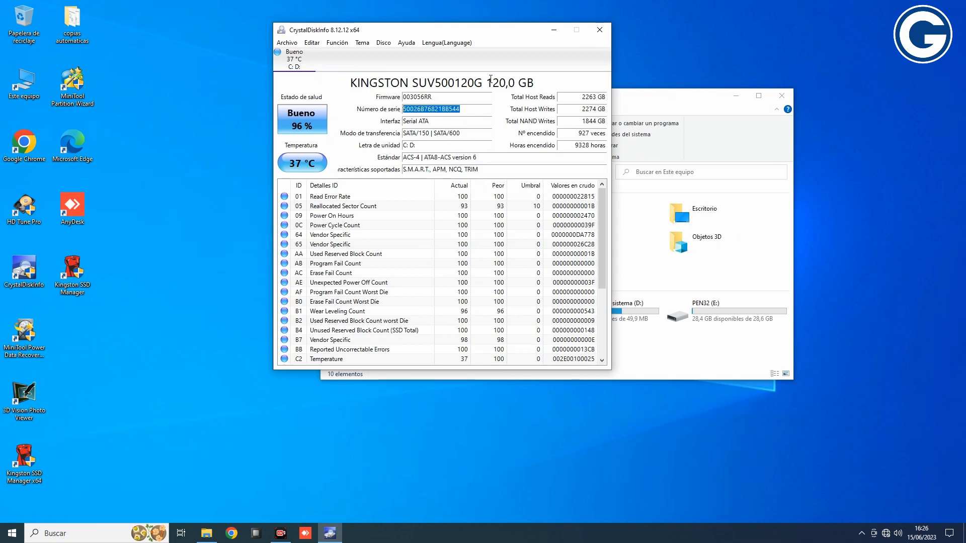
left_click(599, 30)
- In MiniTool Partition Wizard, move the 525 MB NTFS partition to the end of Disco 1, past the unallocated space
double_click(73, 80)
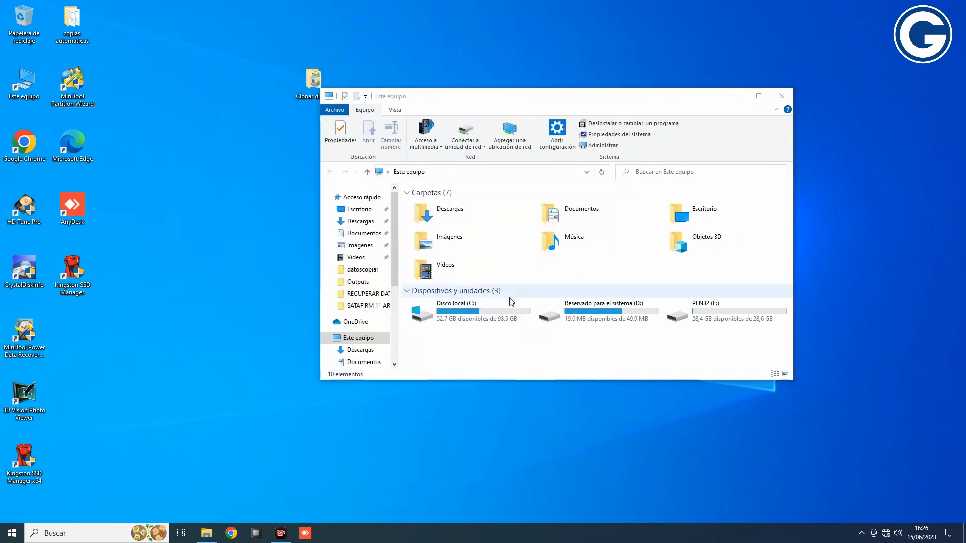
left_click(707, 398)
left_click(674, 396)
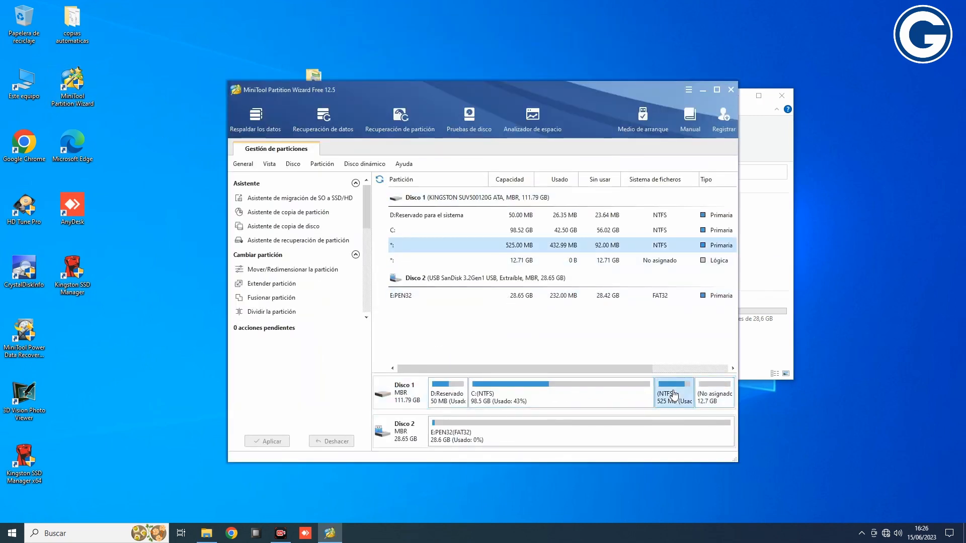
right_click(674, 396)
left_click(718, 91)
left_click_drag(362, 258, 619, 259)
left_click(567, 356)
- Extend C: on Disco 1 to 111.23 GB, apply the pending changes and close MiniTool Partition Wizard
right_click(604, 397)
left_click(648, 123)
left_click(578, 352)
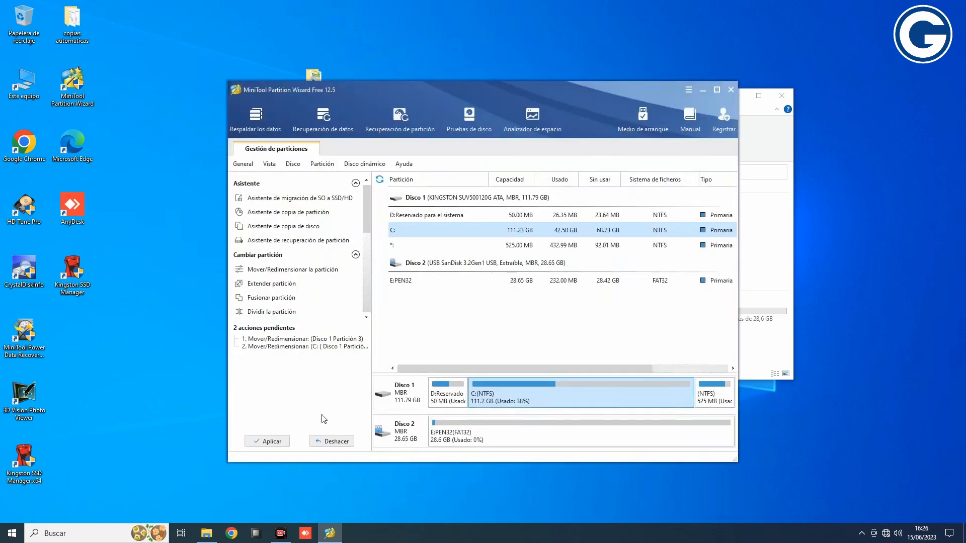
left_click(266, 441)
key("Return")
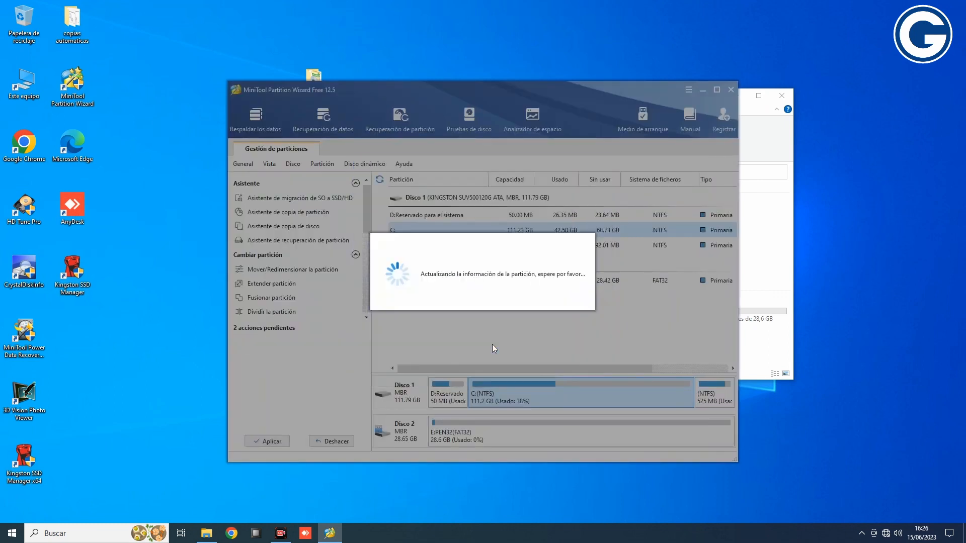
left_click(488, 294)
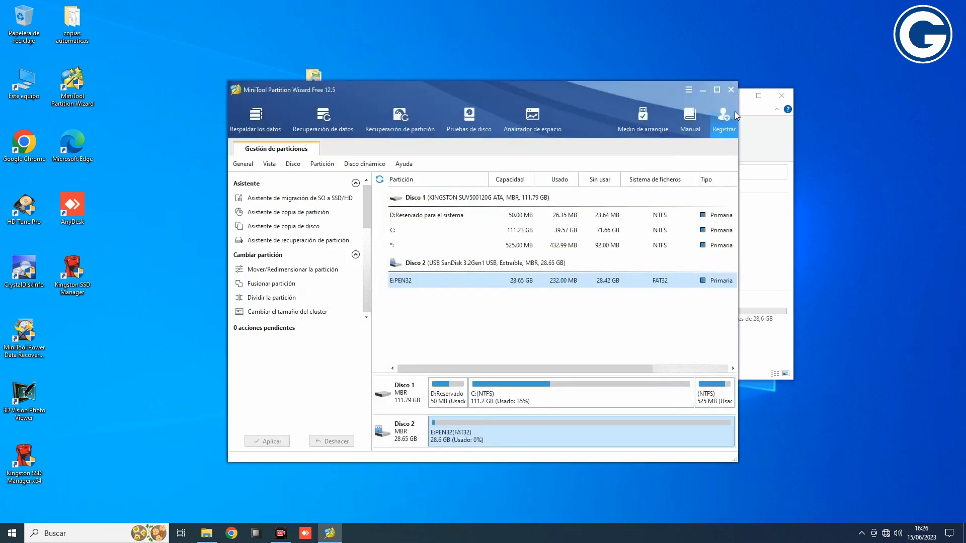
left_click(731, 90)
- Check the size of the extended C: drive in Este equipo and browse its contents
left_click(466, 300)
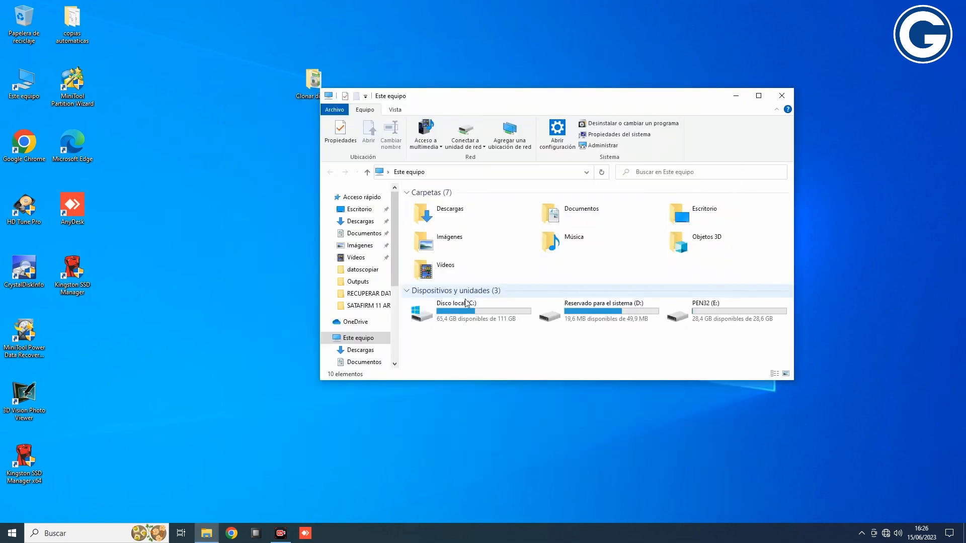
double_click(487, 312)
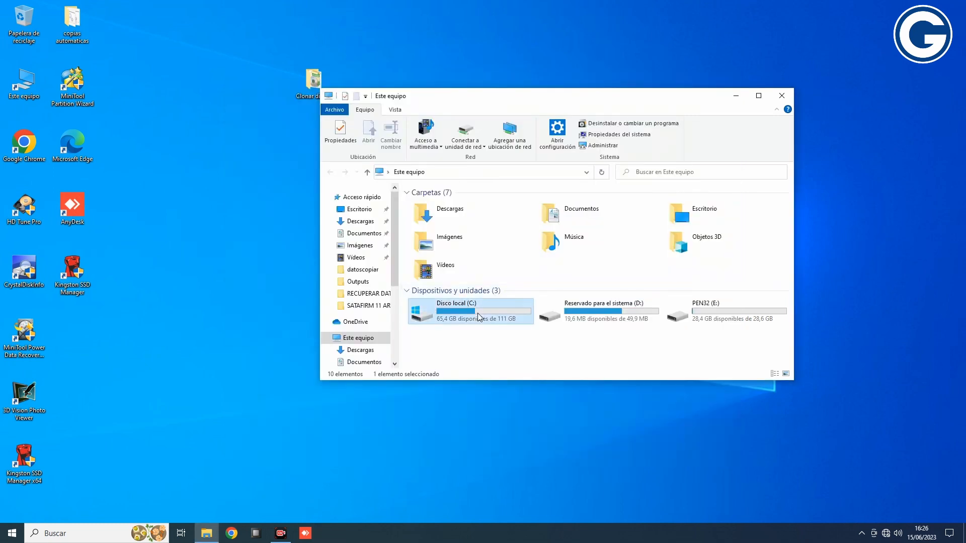
left_click(368, 173)
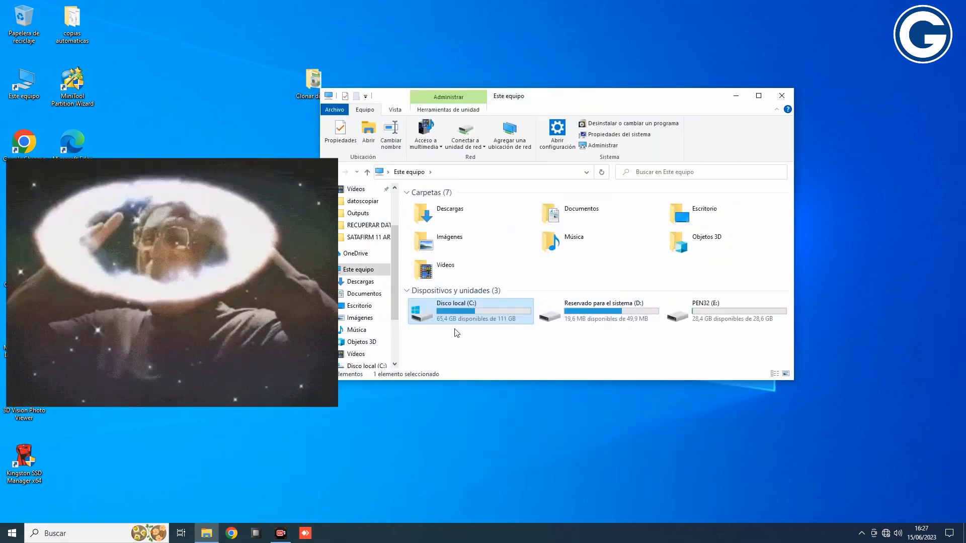
- Check that the Start menu and Windows Settings open on the cloned system, and close Settings
key("super")
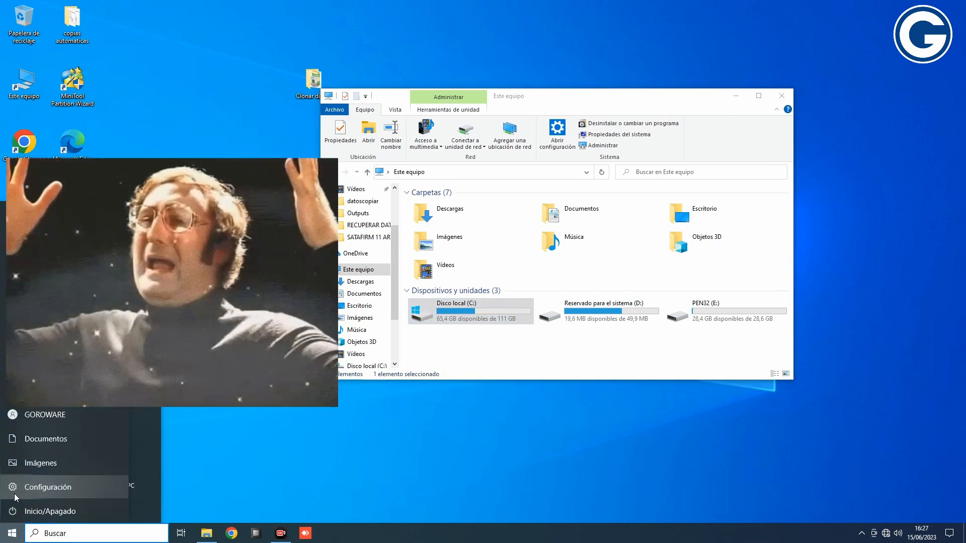
key("super+i")
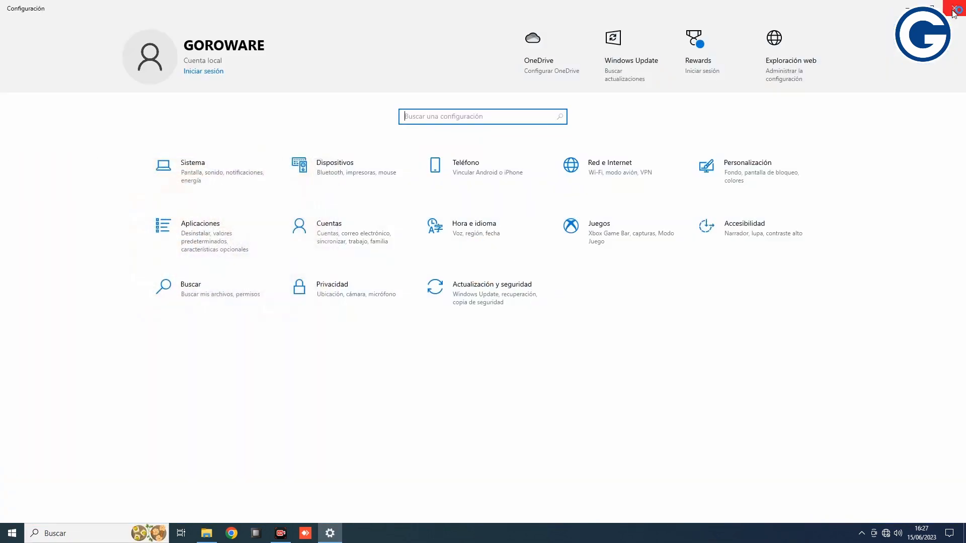
left_click(954, 7)
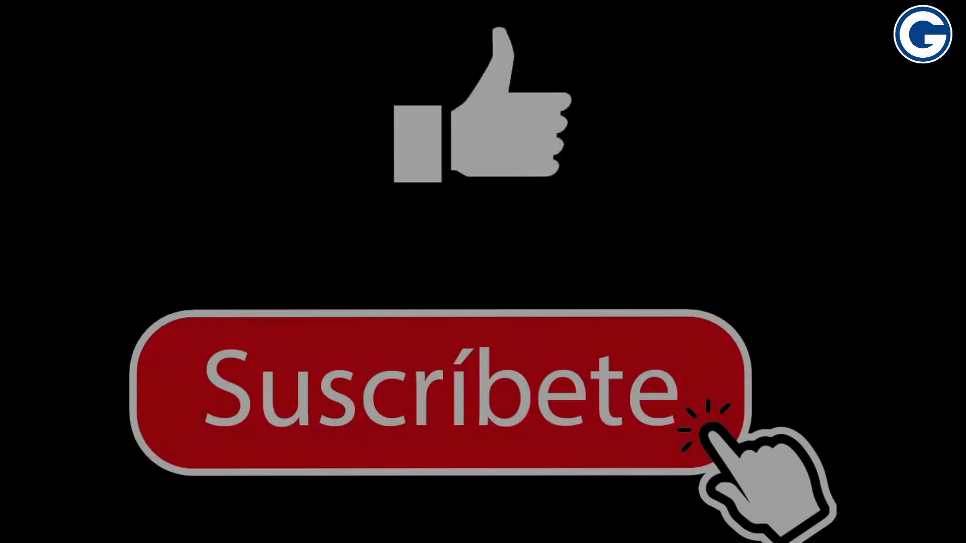